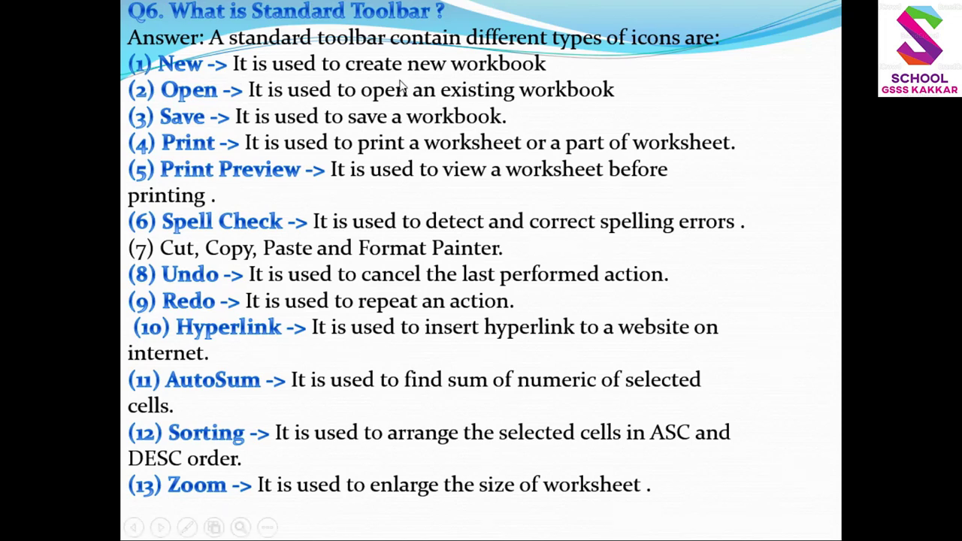
Exit the slide show on the Standard Toolbar slide.
{"action": "key", "text": "Escape"}
Switch to the Excel Book1 window and select cells C4 and B4.
{"action": "key", "text": "alt+Tab"}
{"action": "key", "text": "alt+Tab"}
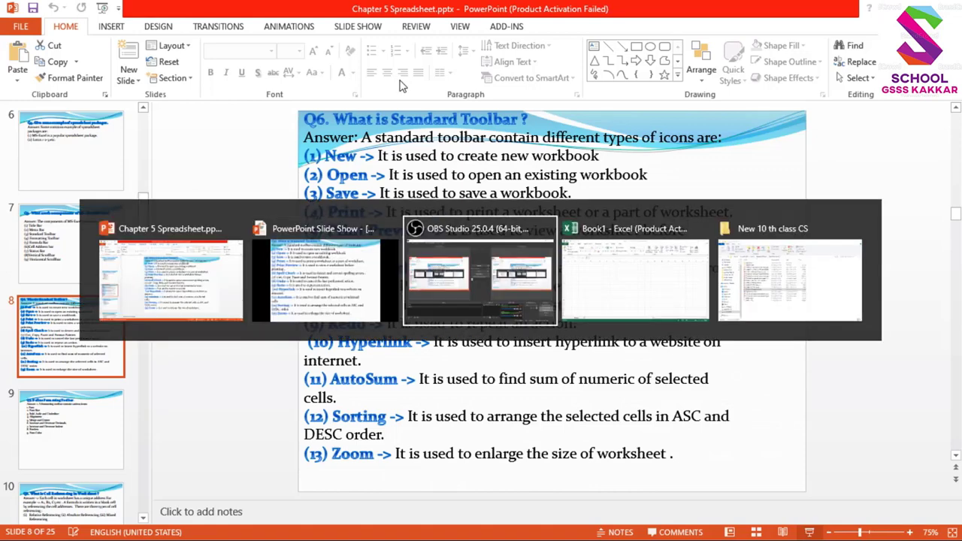
{"action": "key", "text": "alt+Tab"}
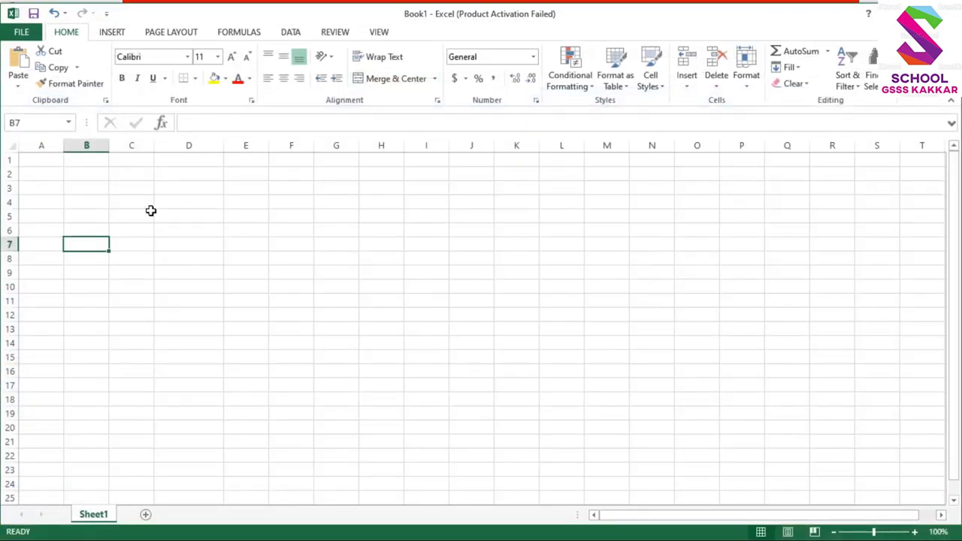
{"action": "left_click", "coordinate": [111, 206]}
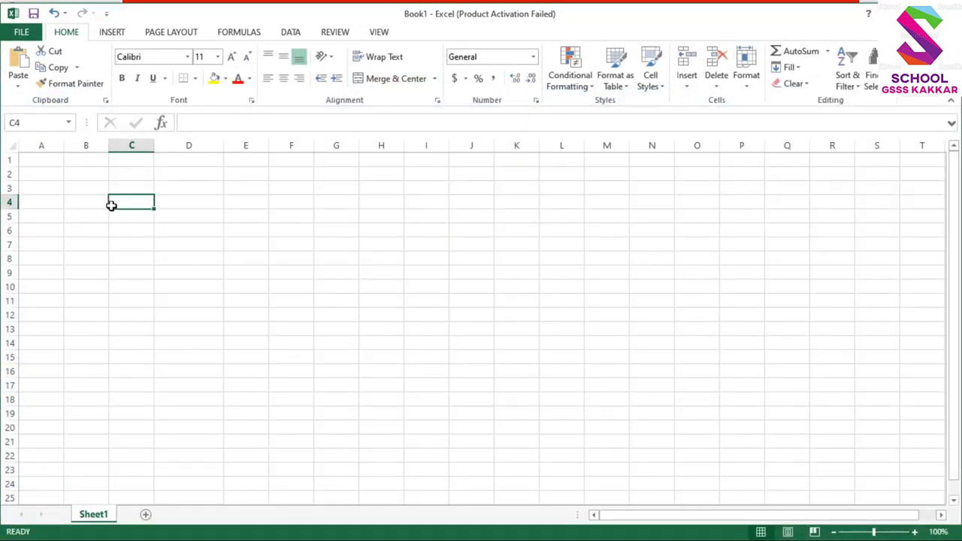
{"action": "left_click", "coordinate": [81, 207]}
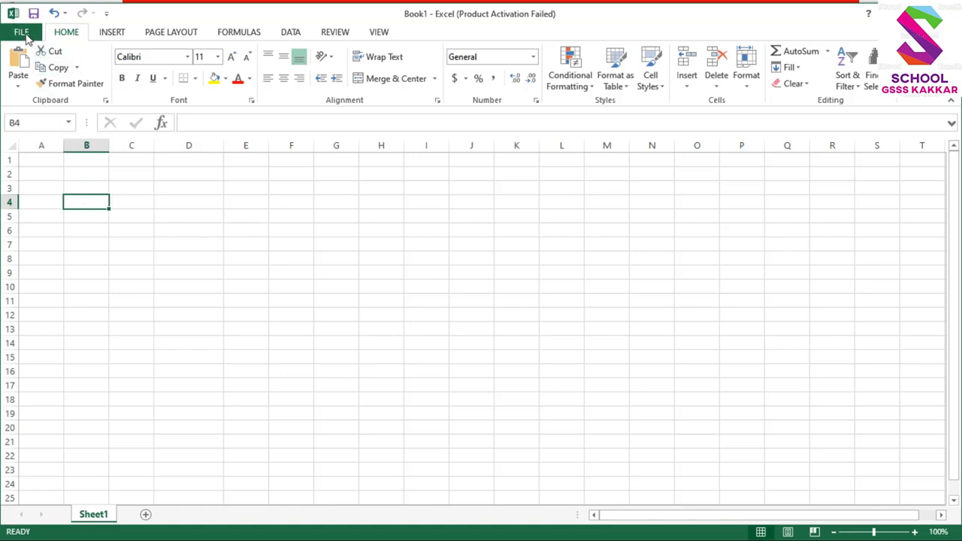
Create a new blank workbook, Book2, and select its cell C4.
{"action": "left_click", "coordinate": [24, 34]}
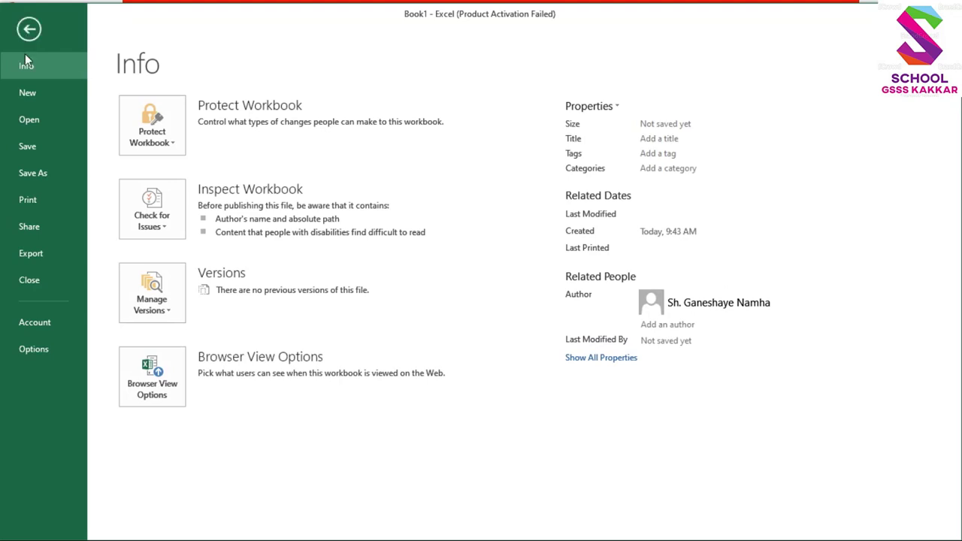
{"action": "left_click", "coordinate": [28, 95]}
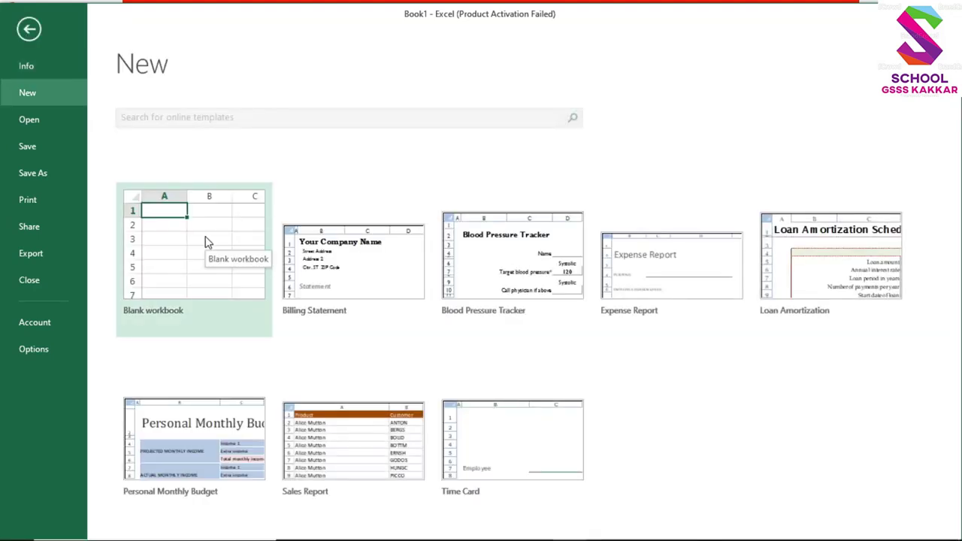
{"action": "left_click", "coordinate": [208, 242]}
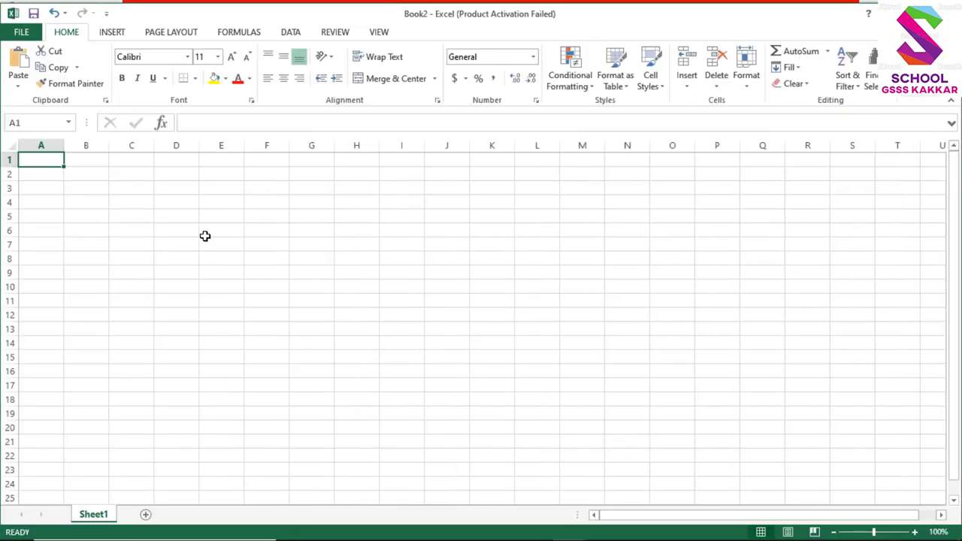
{"action": "left_click", "coordinate": [117, 199]}
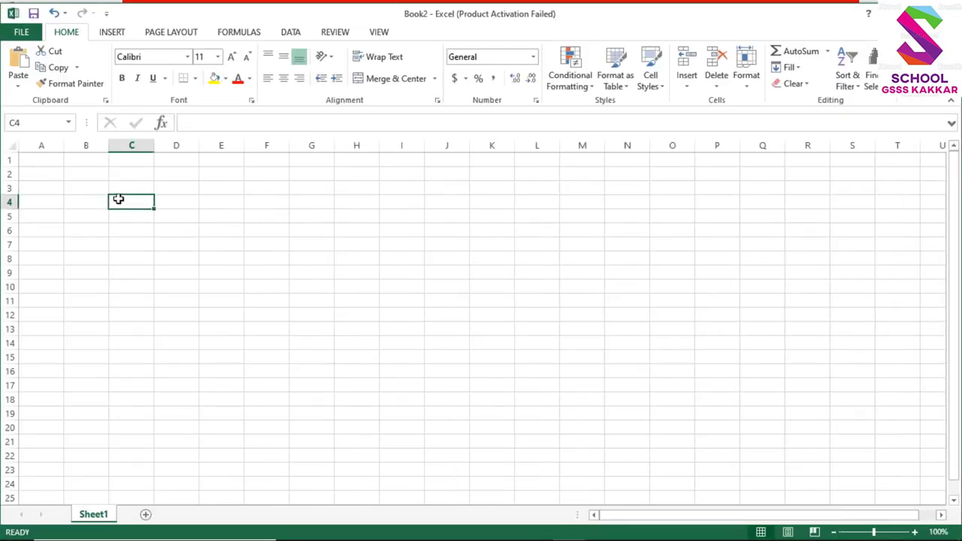
Compare Book1 with Book2, then return to the PowerPoint presentation.
{"action": "key", "text": "ctrl+Tab"}
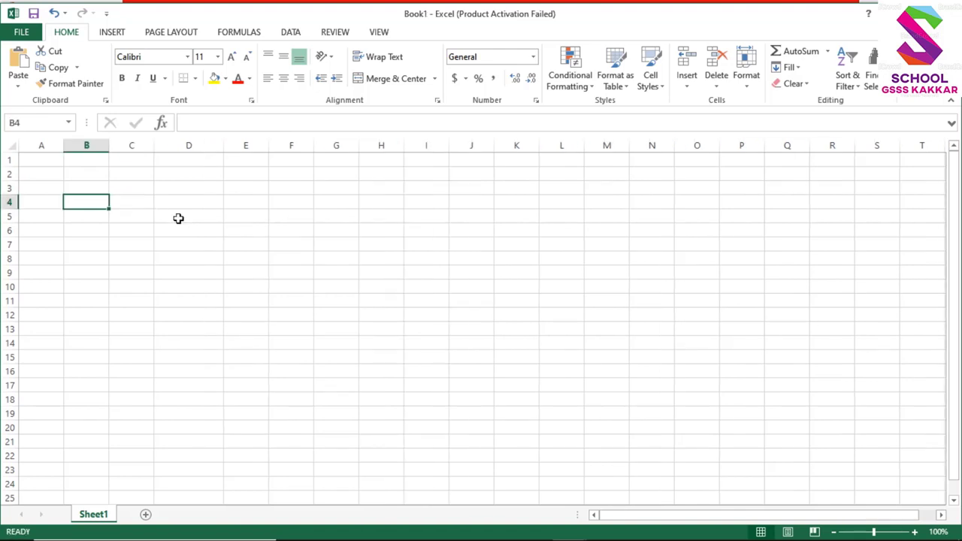
{"action": "key", "text": "ctrl+Tab"}
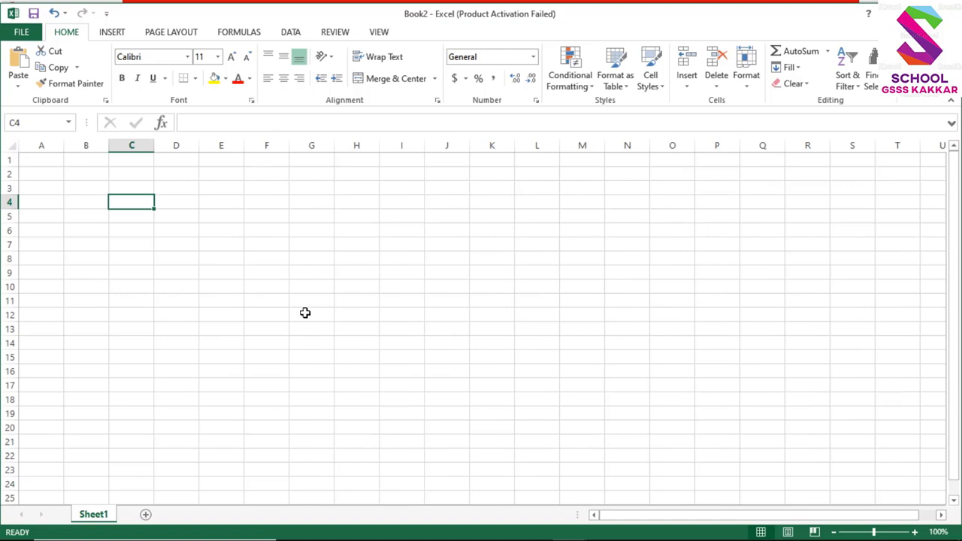
{"action": "key", "text": "alt"}
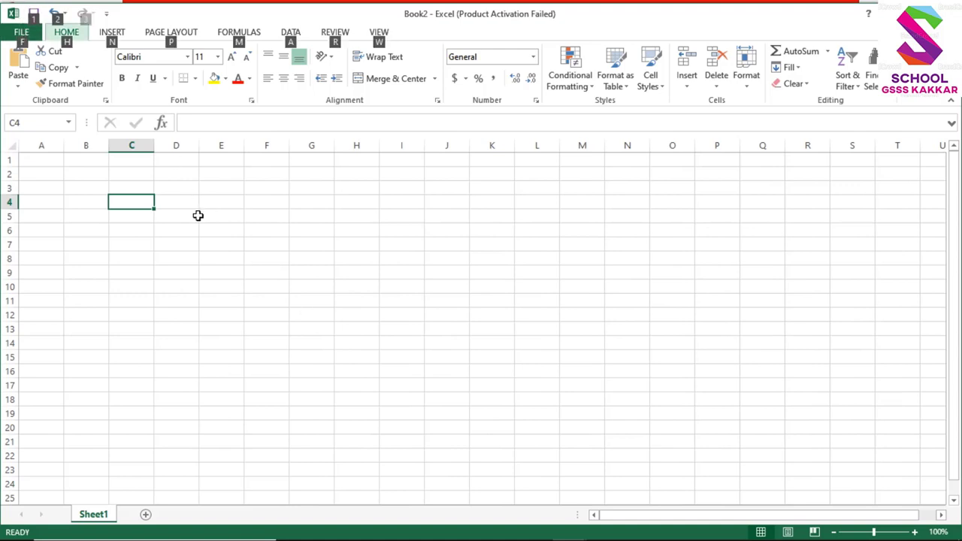
{"action": "left_click", "coordinate": [197, 215]}
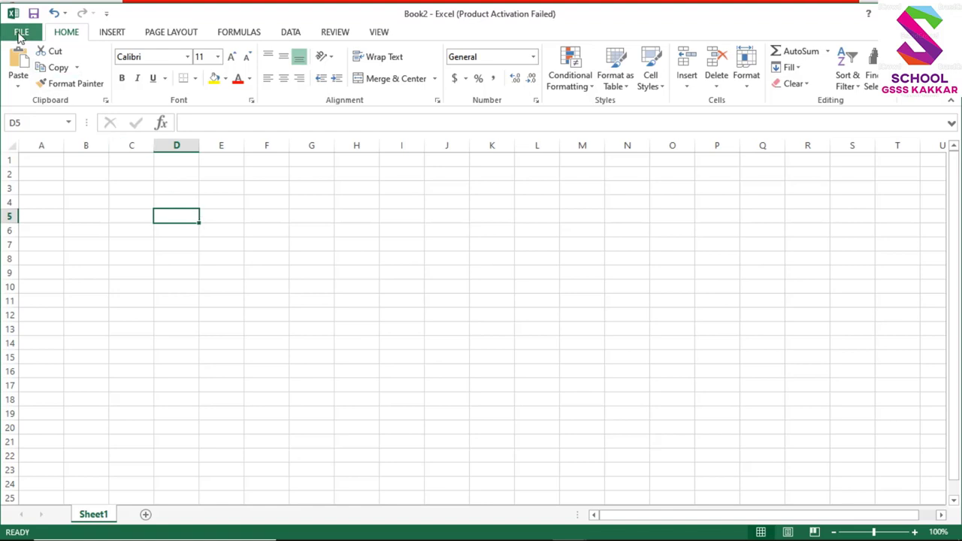
{"action": "key", "text": "ctrl+Tab"}
{"action": "key", "text": "alt+Tab"}
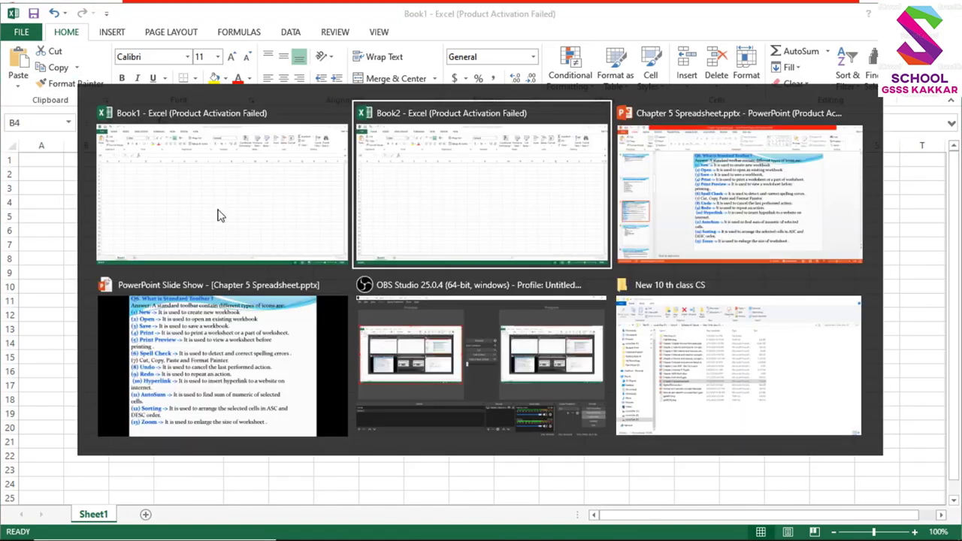
{"action": "key", "text": "Tab"}
View the Standard Toolbar slide show again, then exit it and return to Excel Book1.
{"action": "key", "text": "alt+Tab"}
{"action": "key", "text": "Tab"}
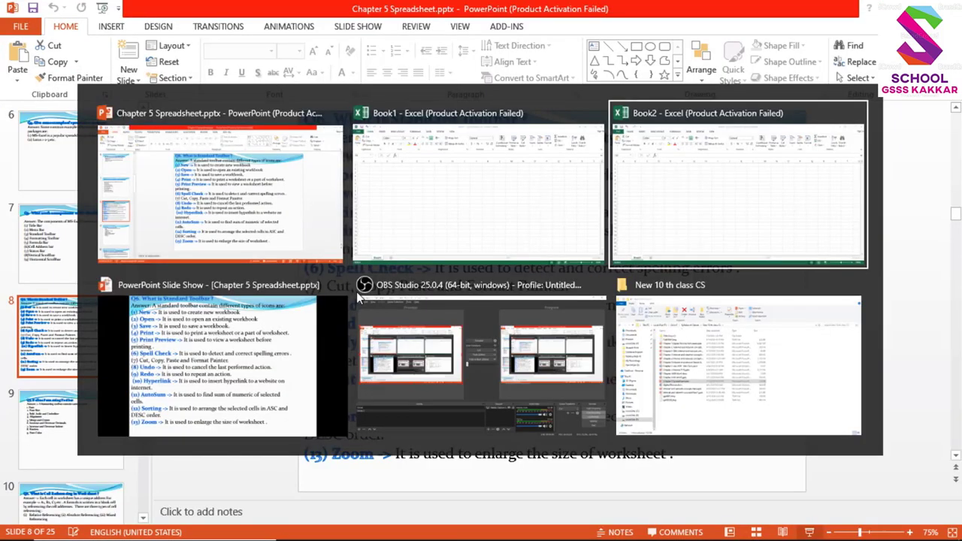
{"action": "key", "text": "Tab"}
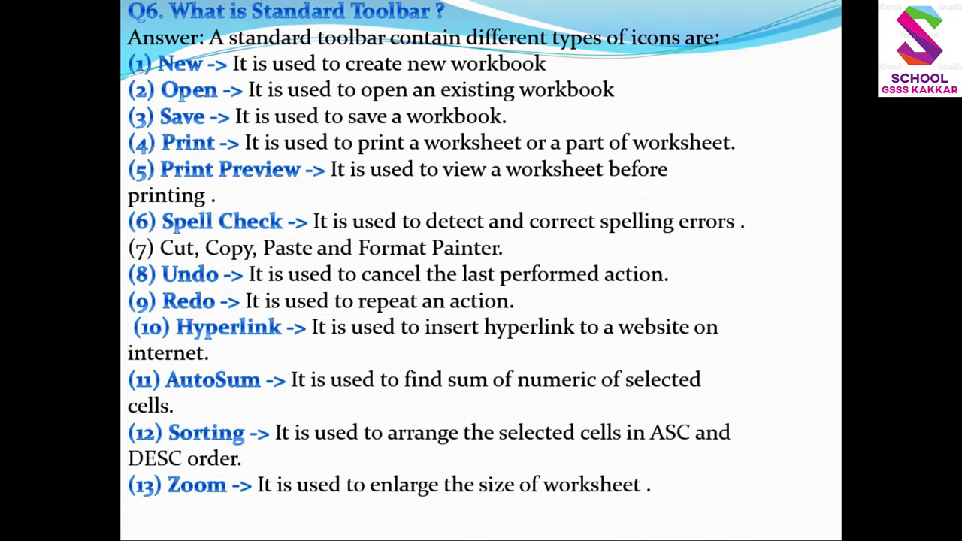
{"action": "key", "text": "Escape"}
{"action": "key", "text": "alt+Tab"}
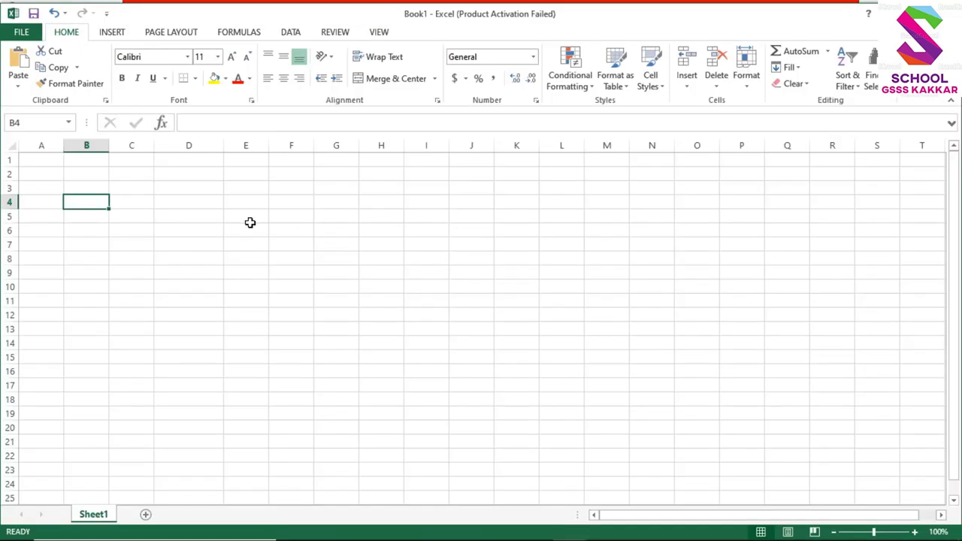
Enter the marks 55, 35, 45, 32 and 89 into C4:C8.
{"action": "left_click", "coordinate": [131, 207]}
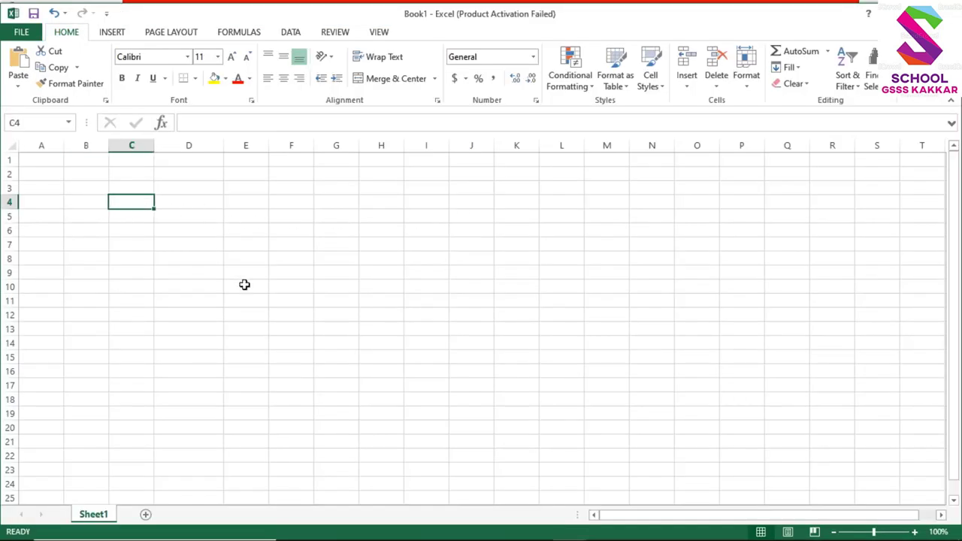
{"action": "type", "text": "55"}
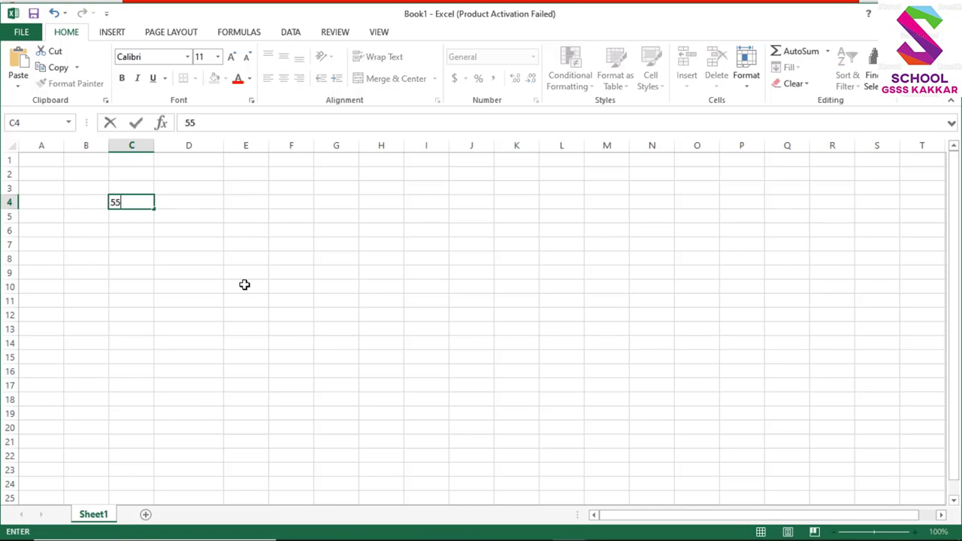
{"action": "key", "text": "Return"}
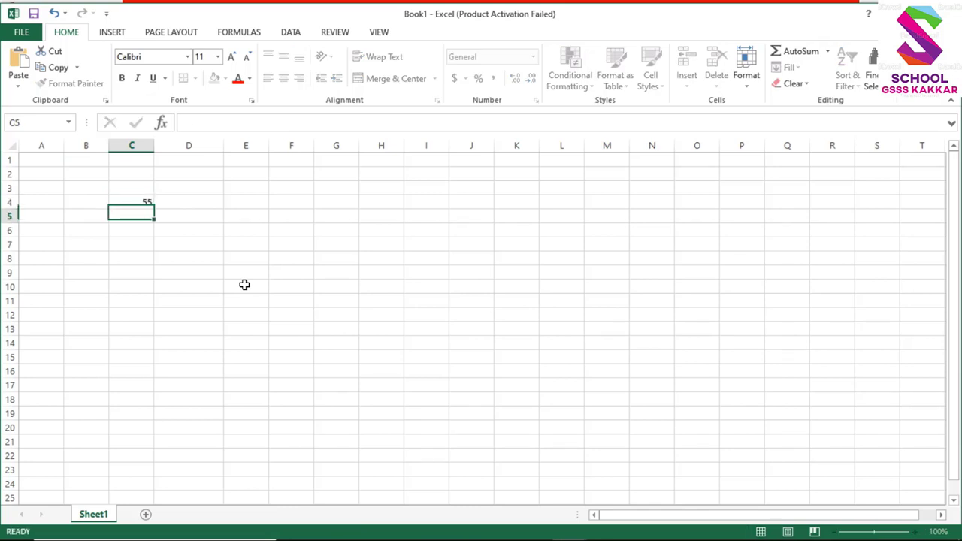
{"action": "type", "text": "35"}
{"action": "key", "text": "Return"}
{"action": "type", "text": "4"}
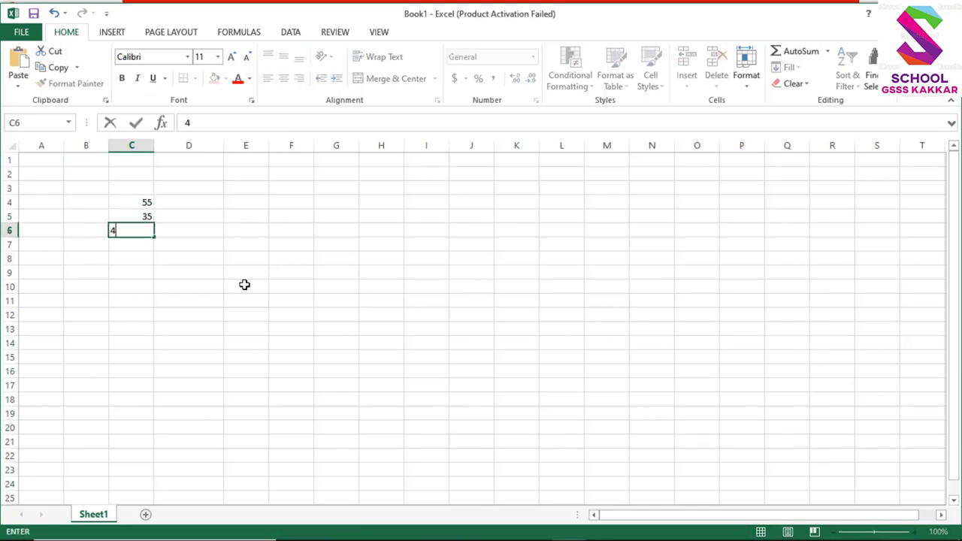
{"action": "type", "text": "5"}
{"action": "key", "text": "Return"}
{"action": "type", "text": "32"}
{"action": "key", "text": "Return"}
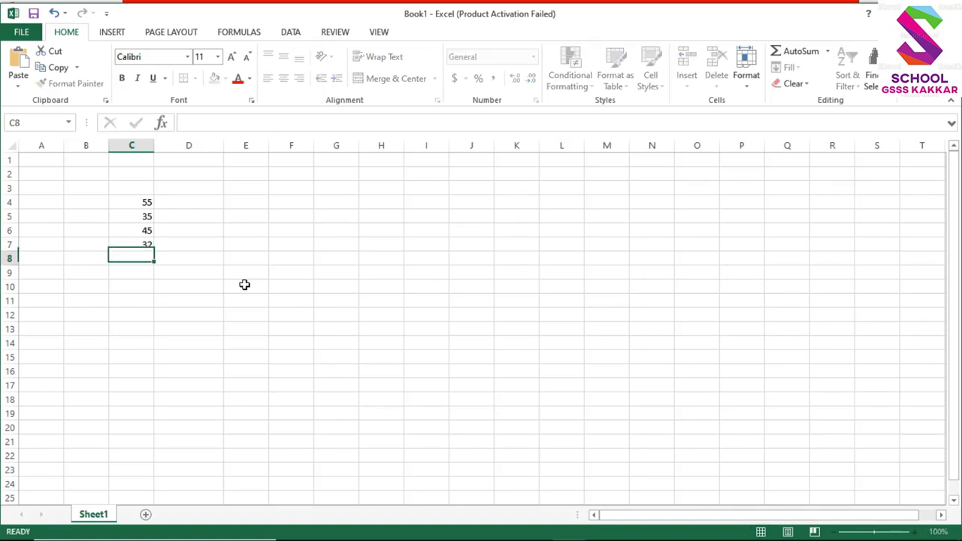
{"action": "type", "text": "89"}
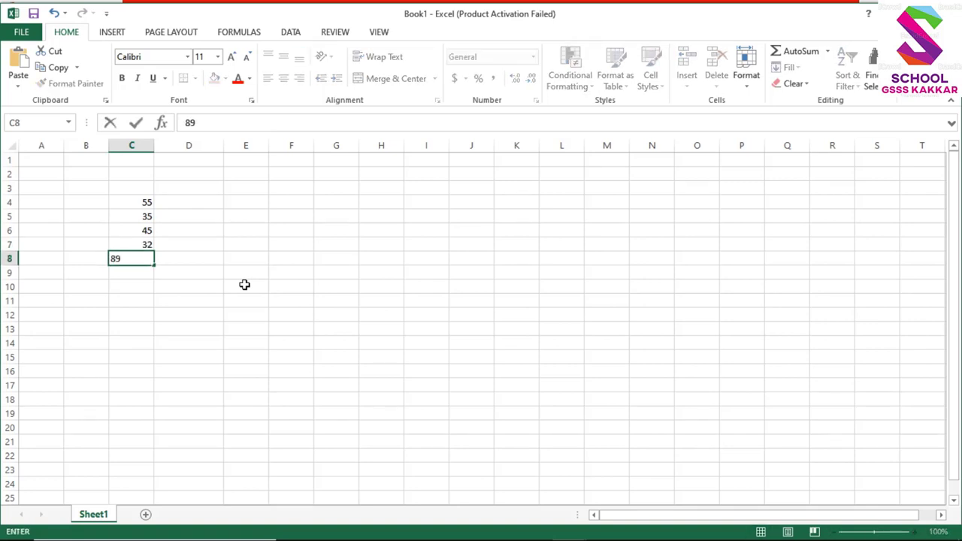
{"action": "key", "text": "Return"}
Put =SUM(C4:C8) in C9 to total the marks as 256.
{"action": "type", "text": "="}
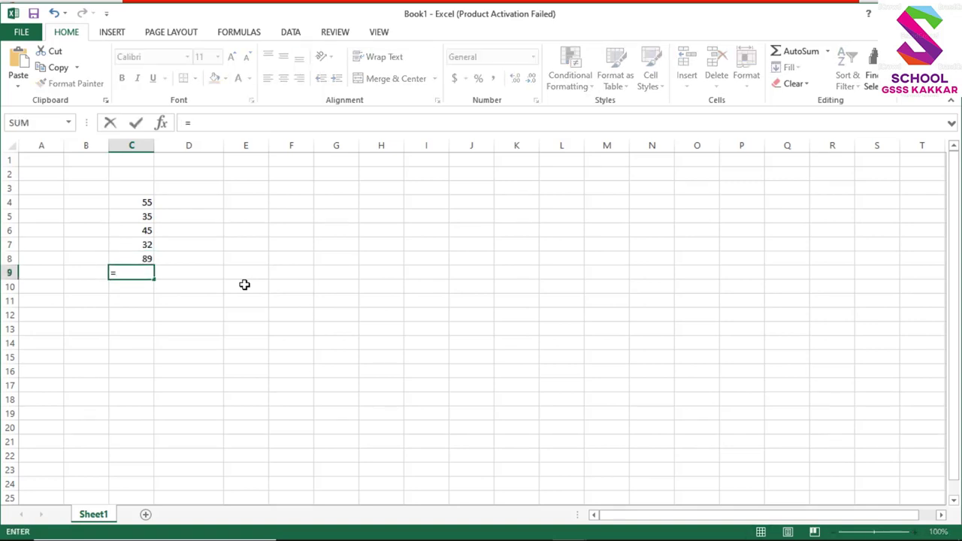
{"action": "type", "text": "sum"}
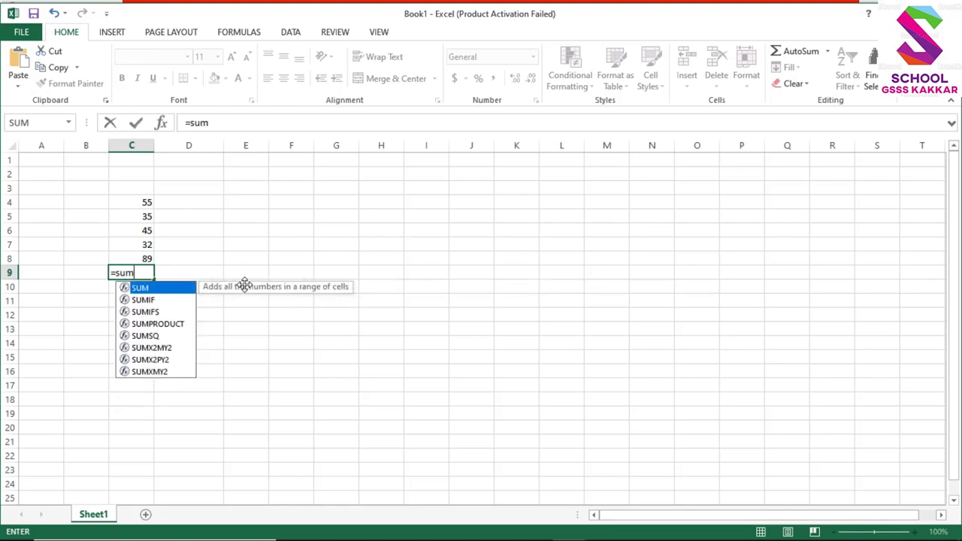
{"action": "type", "text": "("}
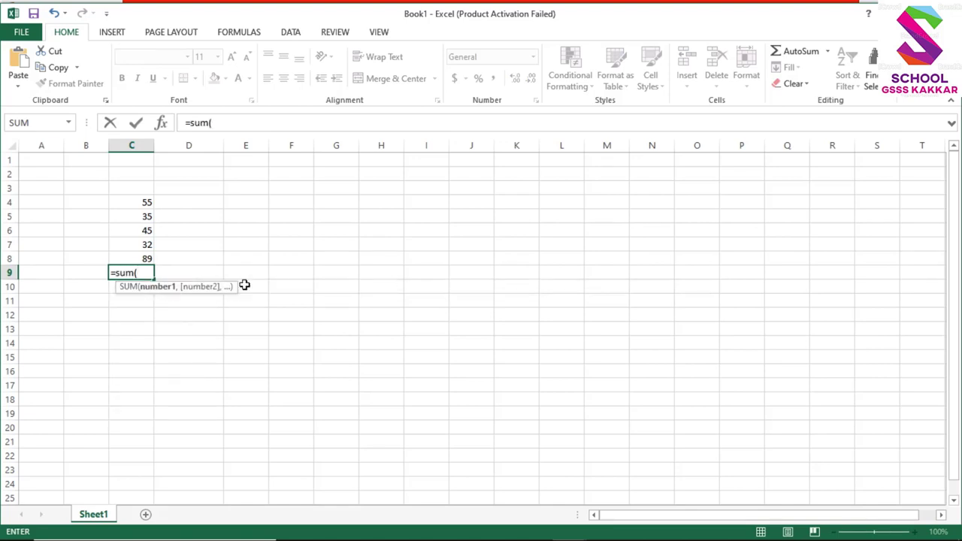
{"action": "key", "text": "alt+Tab"}
{"action": "key", "text": "alt+Tab"}
{"action": "key", "text": "alt+Tab"}
{"action": "key", "text": "alt+Tab"}
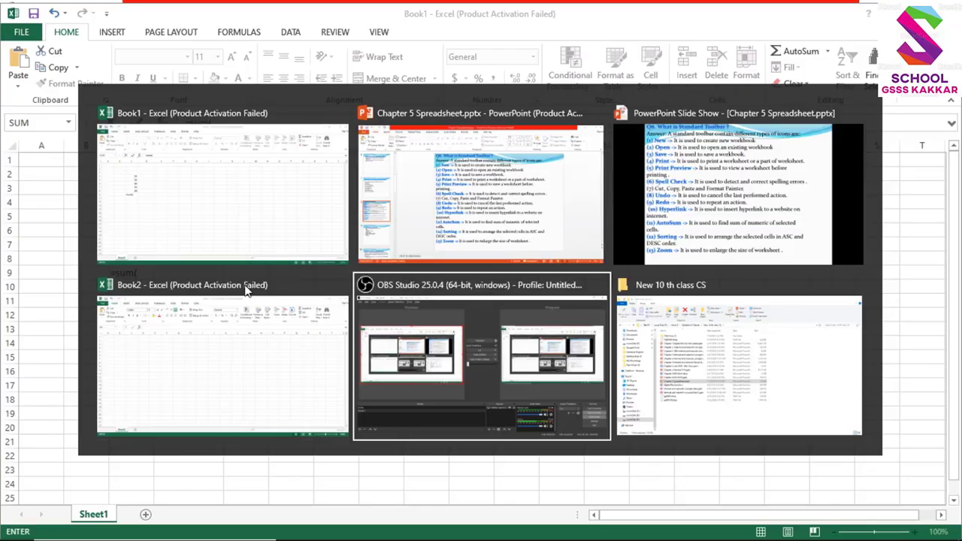
{"action": "key", "text": "alt+Tab"}
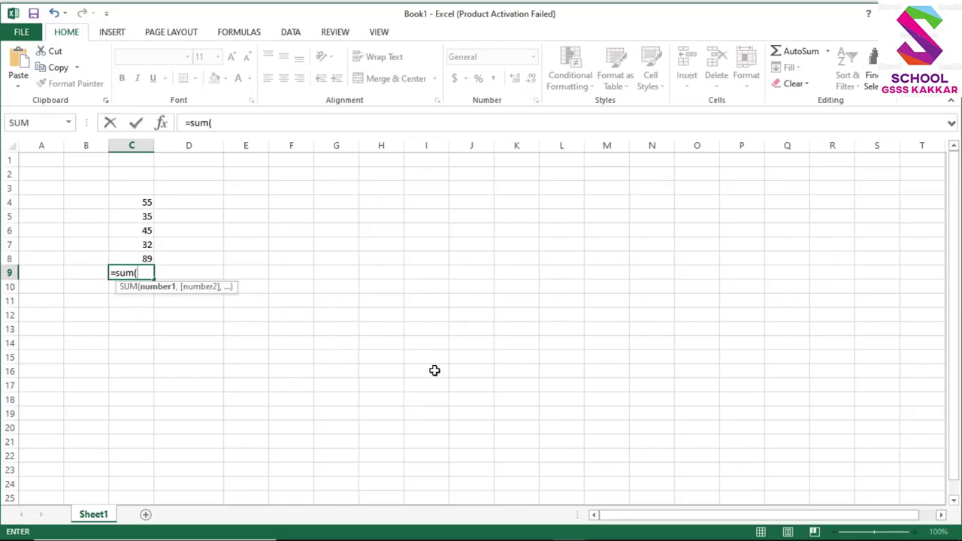
{"action": "left_click", "coordinate": [127, 204]}
{"action": "key", "text": "shift+Down"}
{"action": "key", "text": "shift+Down"}
{"action": "key", "text": "shift+Down"}
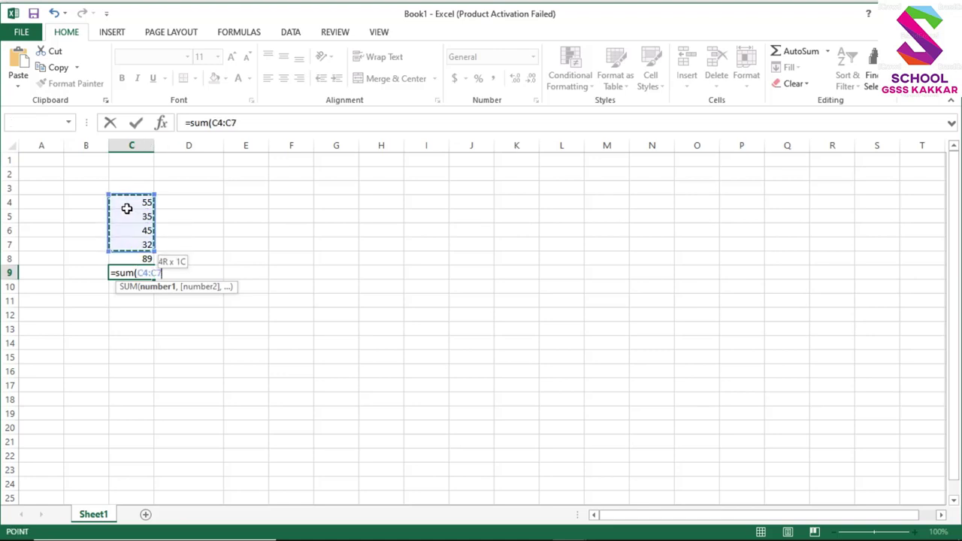
{"action": "key", "text": "shift+Down"}
{"action": "key", "text": "Return"}
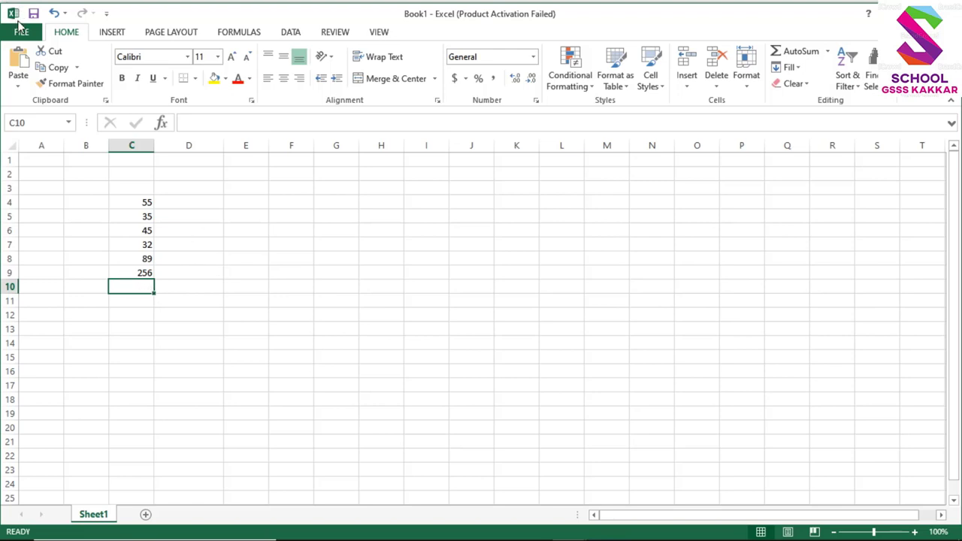
Start Save As and browse to Local Disk (F:).
{"action": "left_click", "coordinate": [21, 32]}
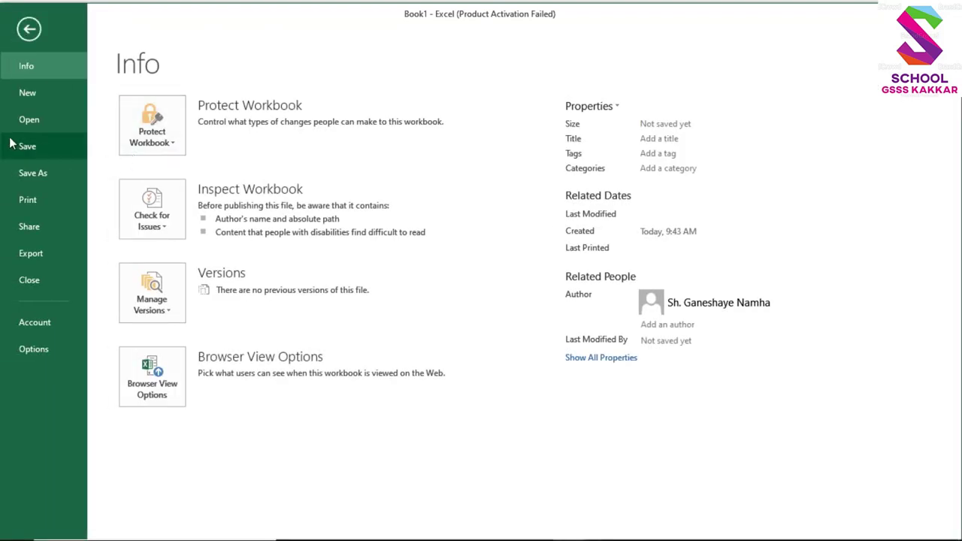
{"action": "left_click", "coordinate": [30, 173]}
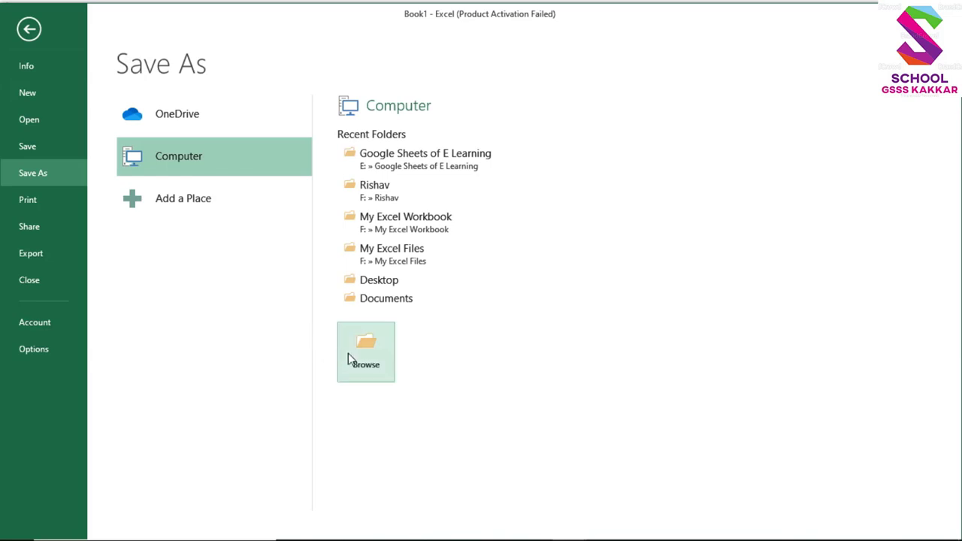
{"action": "left_click", "coordinate": [358, 359]}
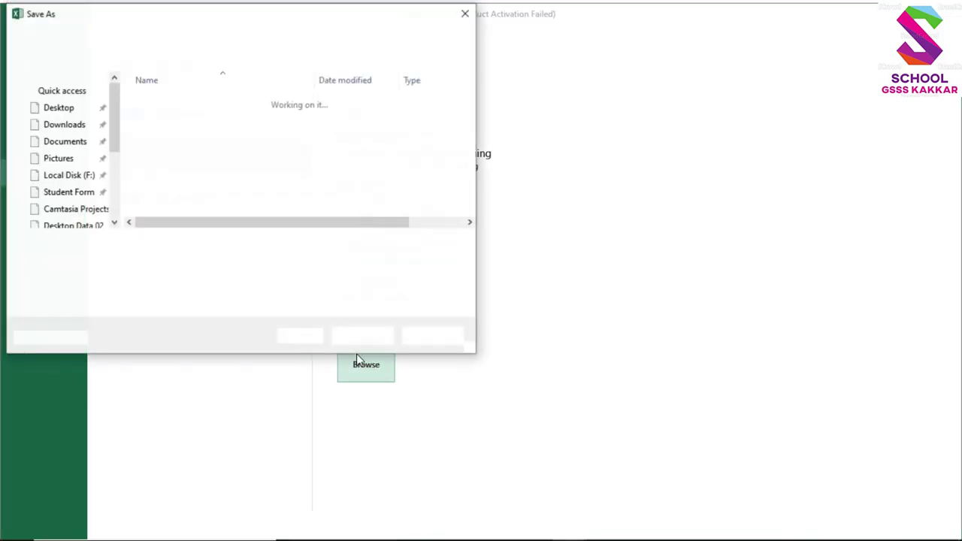
{"action": "scroll", "coordinate": [116, 181], "scroll_direction": "down", "scroll_amount": 2}
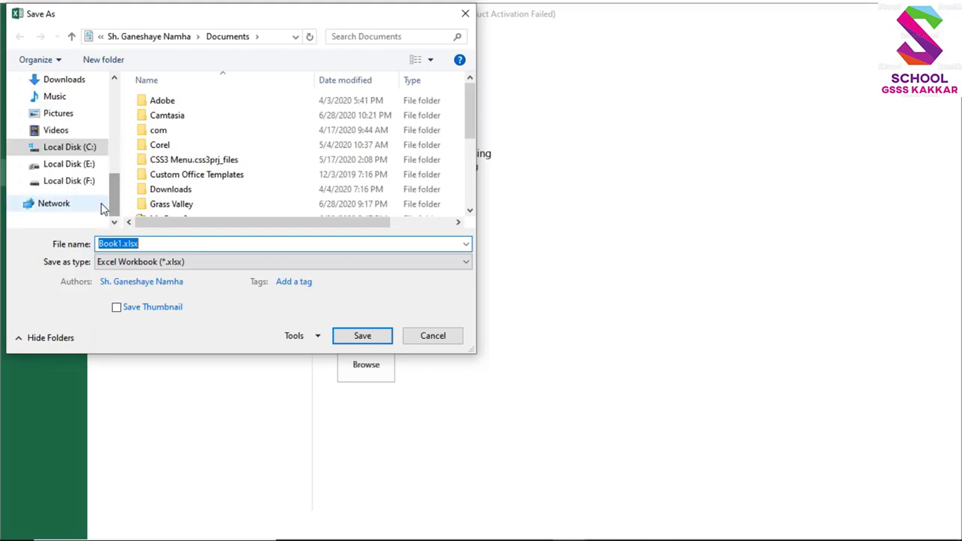
{"action": "left_click", "coordinate": [81, 183]}
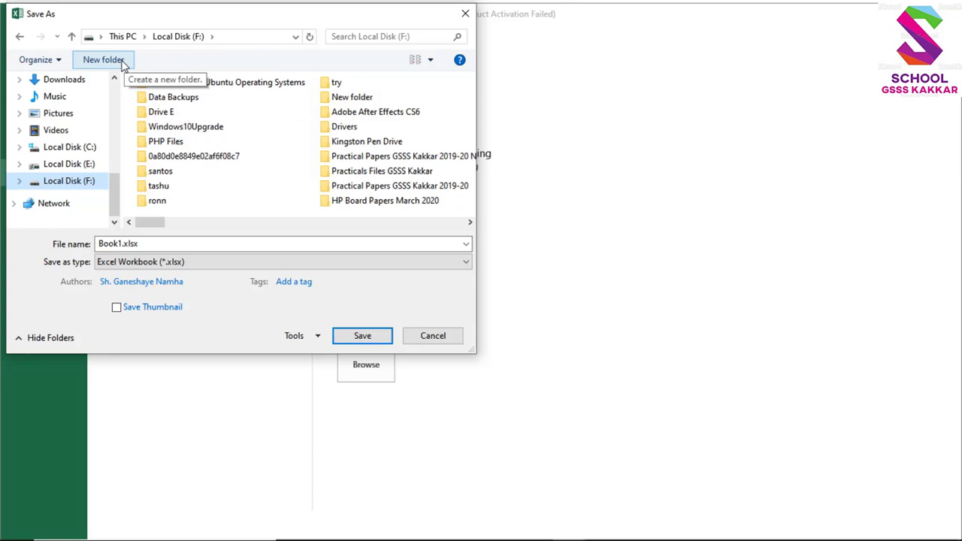
{"action": "left_click", "coordinate": [85, 164]}
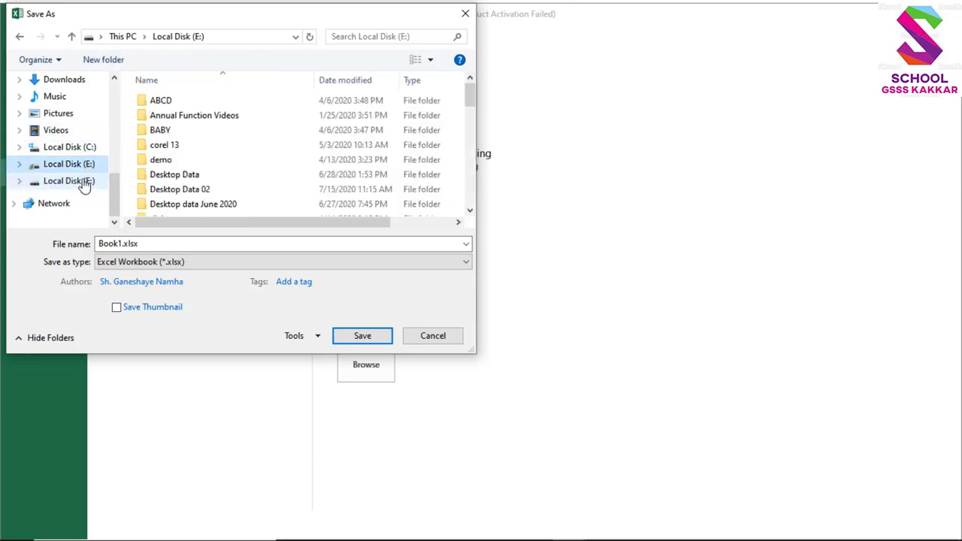
{"action": "left_click", "coordinate": [85, 183]}
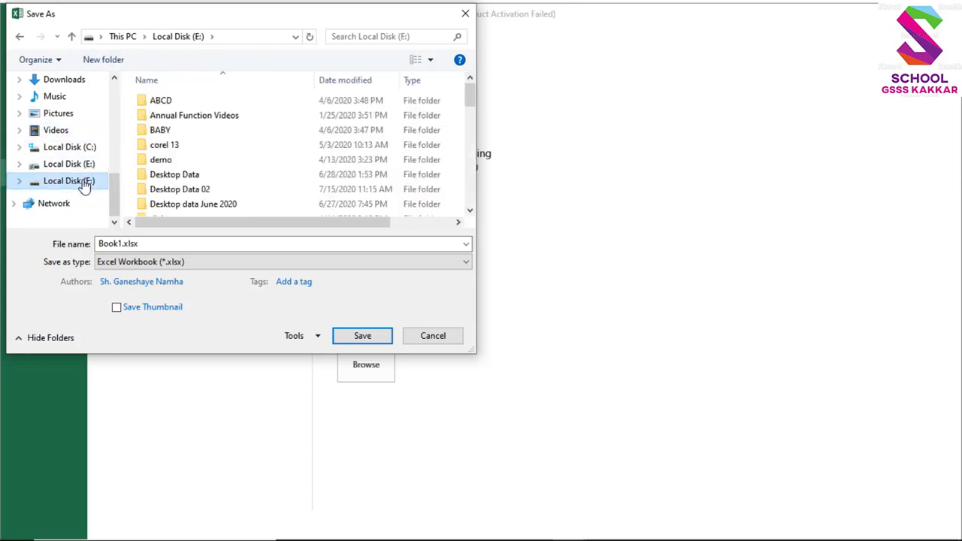
Create a Records folder on F: and save the workbook there as Maths, then go to Book2.
{"action": "left_click", "coordinate": [103, 59]}
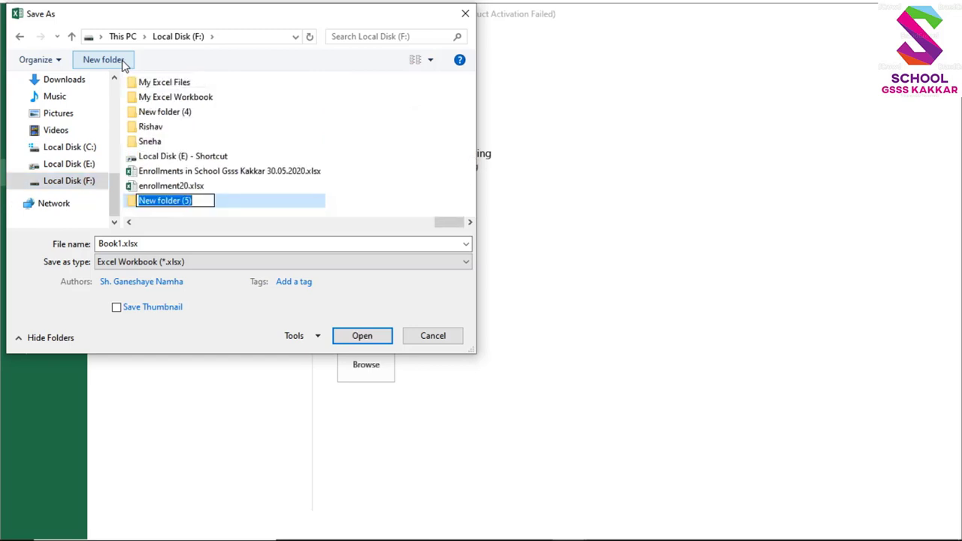
{"action": "type", "text": "Record"}
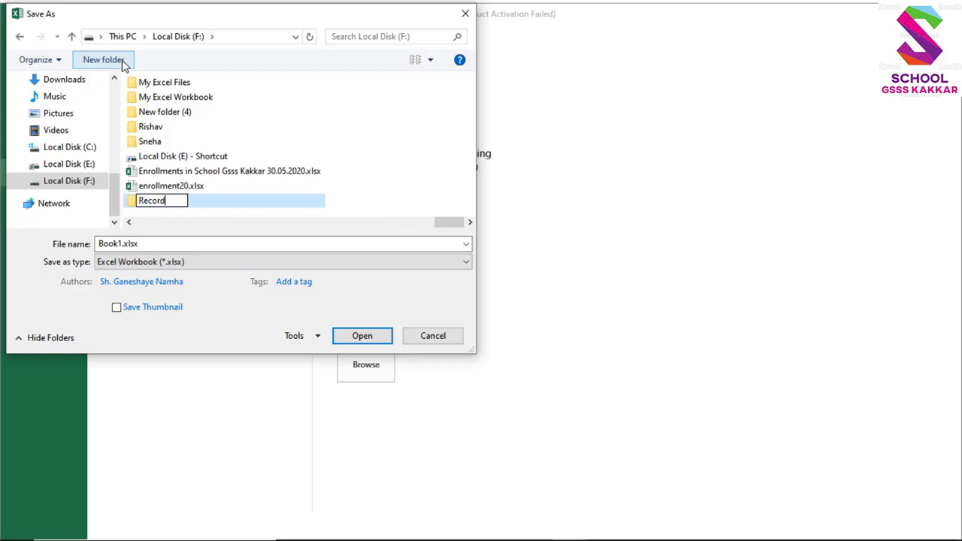
{"action": "type", "text": "s"}
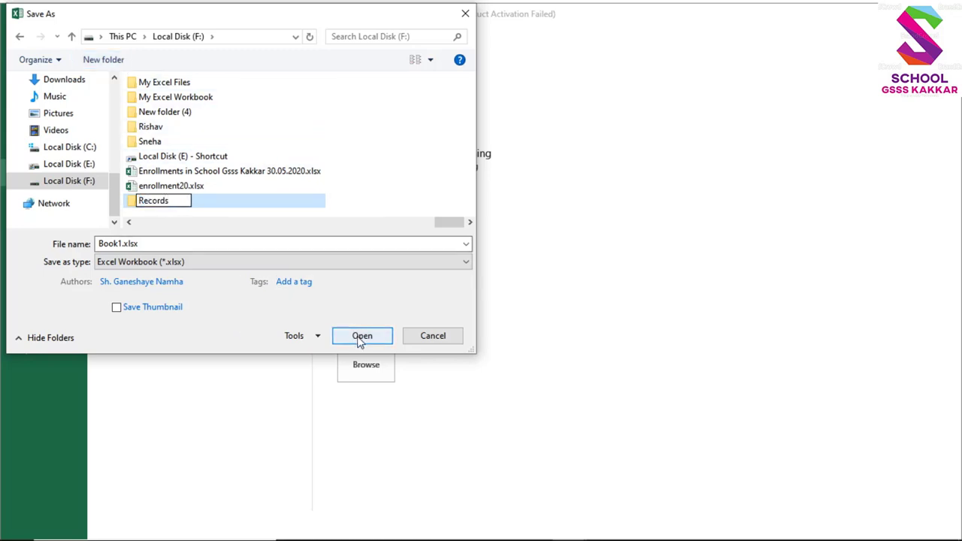
{"action": "left_click", "coordinate": [359, 340]}
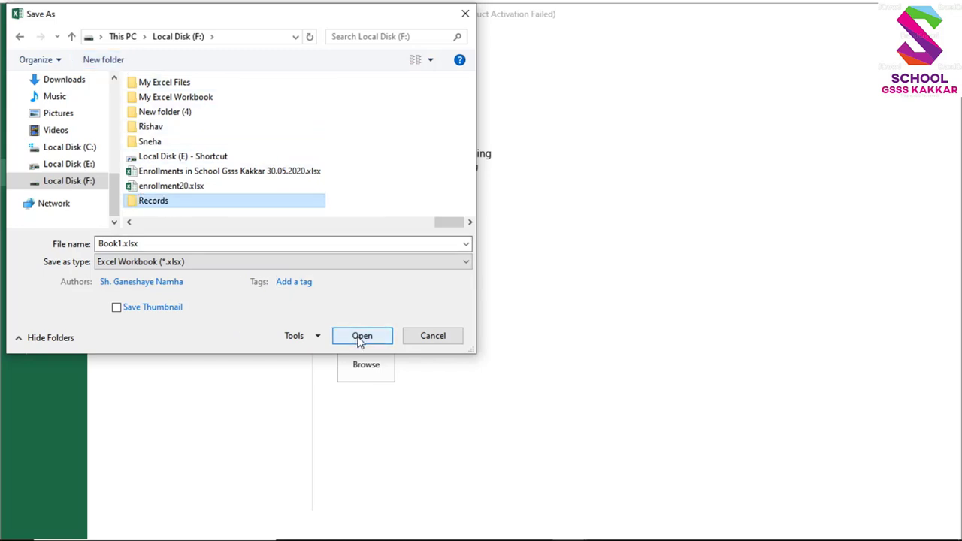
{"action": "left_click", "coordinate": [359, 340]}
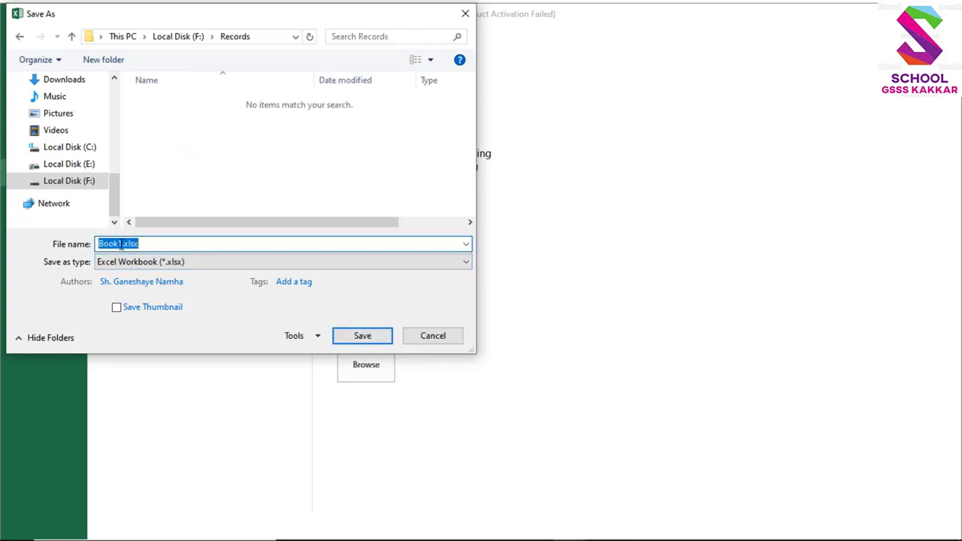
{"action": "key", "text": "BackSpace"}
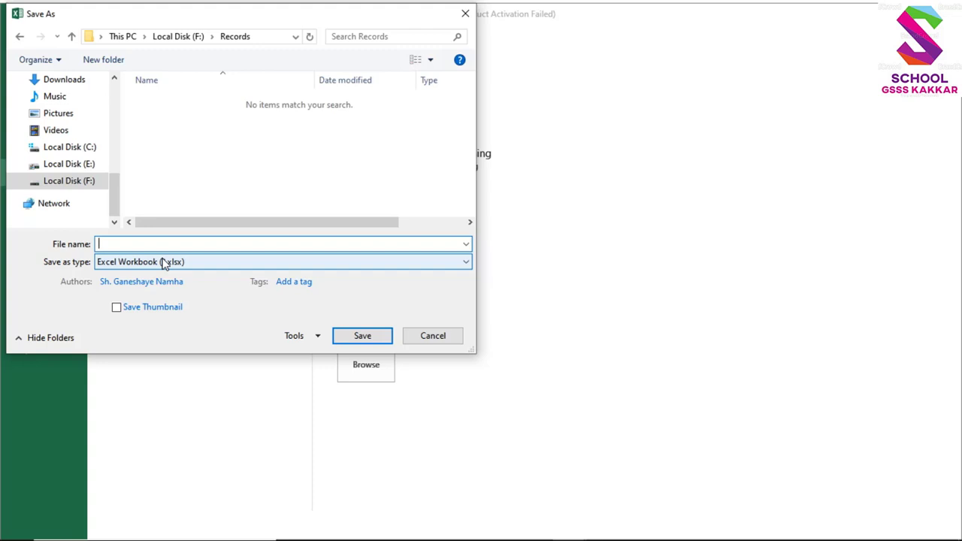
{"action": "type", "text": "Maths"}
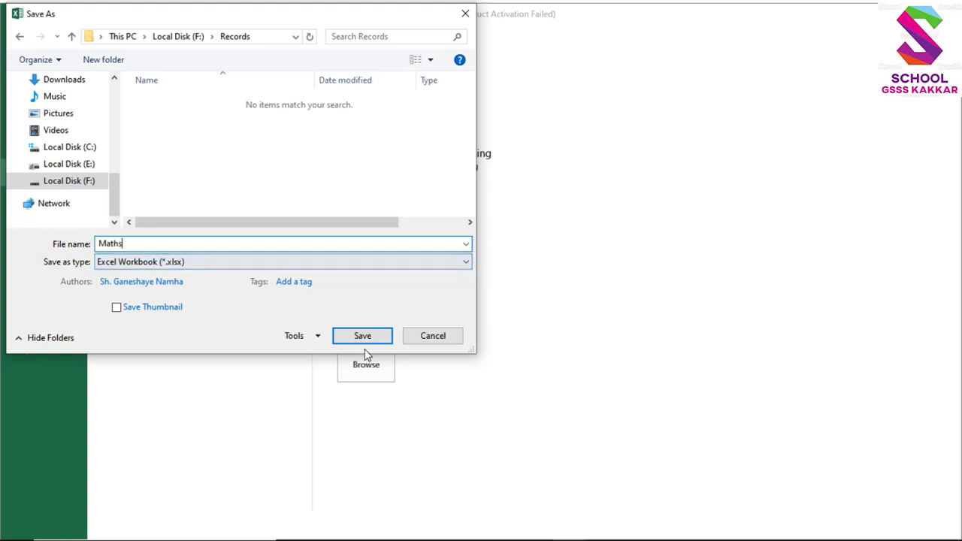
{"action": "left_click", "coordinate": [364, 335]}
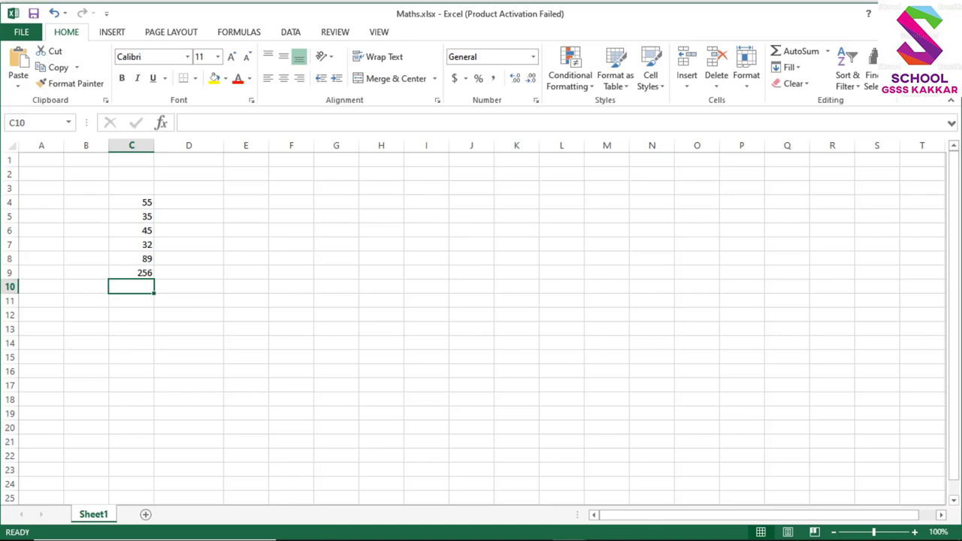
{"action": "key", "text": "alt+Tab"}
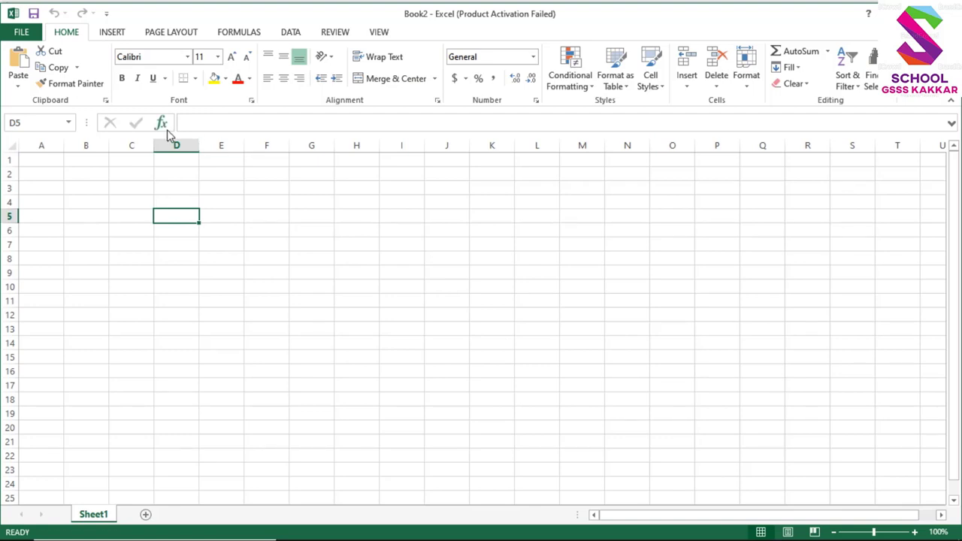
Browse to F:\Records and open Maths.xlsx.
{"action": "left_click", "coordinate": [19, 32]}
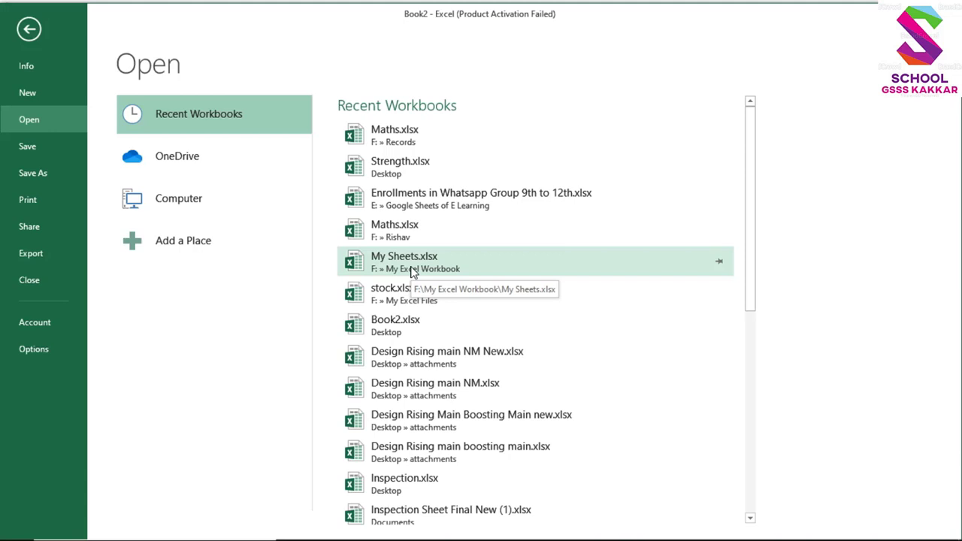
{"action": "left_click", "coordinate": [179, 215]}
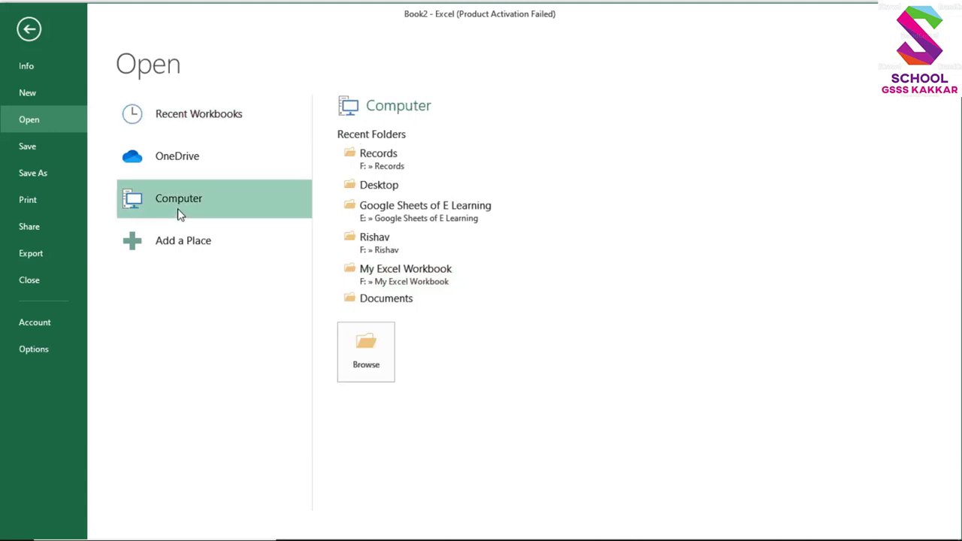
{"action": "left_click", "coordinate": [363, 357]}
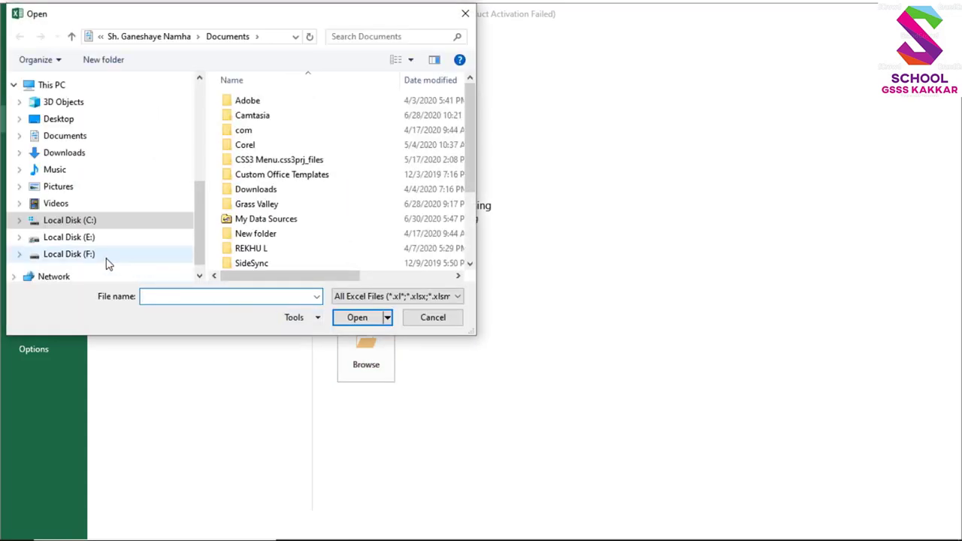
{"action": "left_click", "coordinate": [86, 255]}
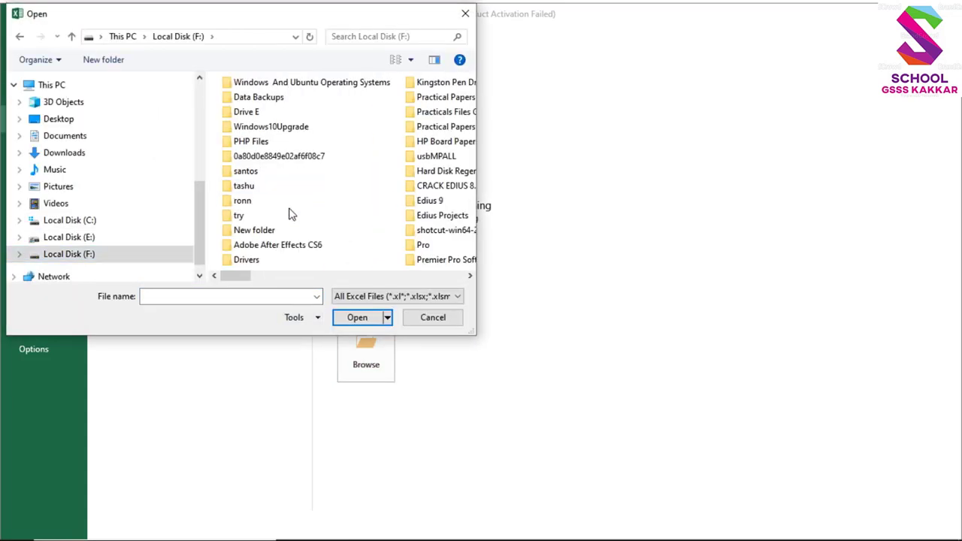
{"action": "left_click", "coordinate": [254, 261]}
{"action": "key", "text": "r"}
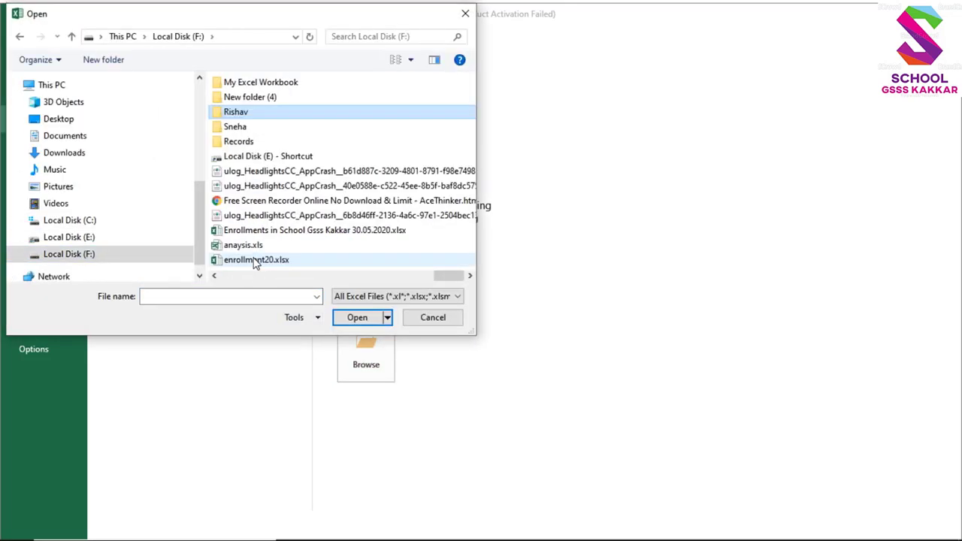
{"action": "double_click", "coordinate": [237, 143]}
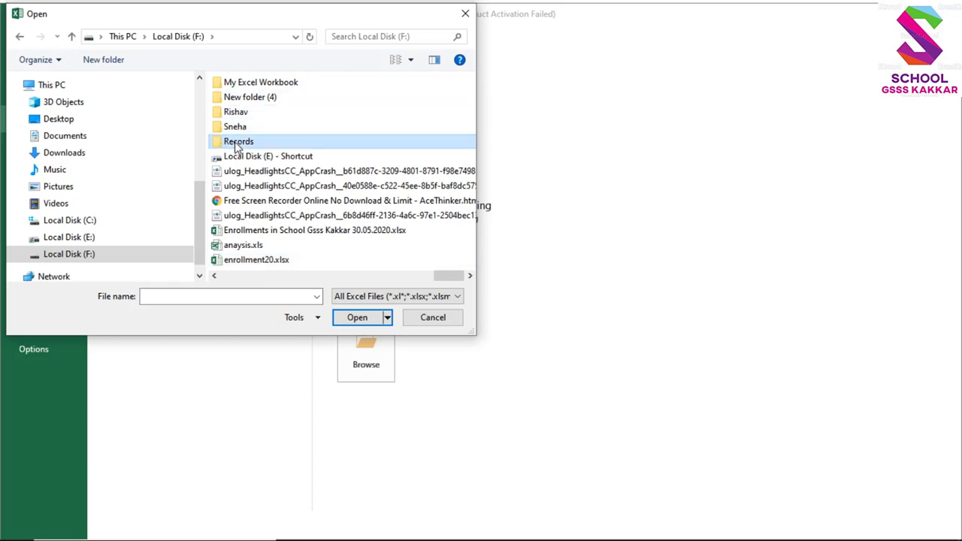
{"action": "left_click", "coordinate": [242, 103]}
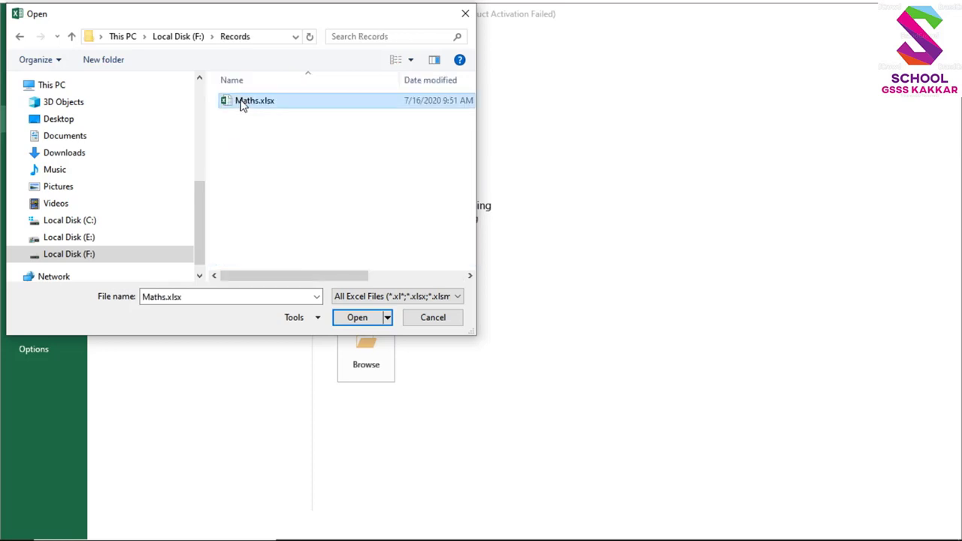
{"action": "left_click", "coordinate": [359, 317]}
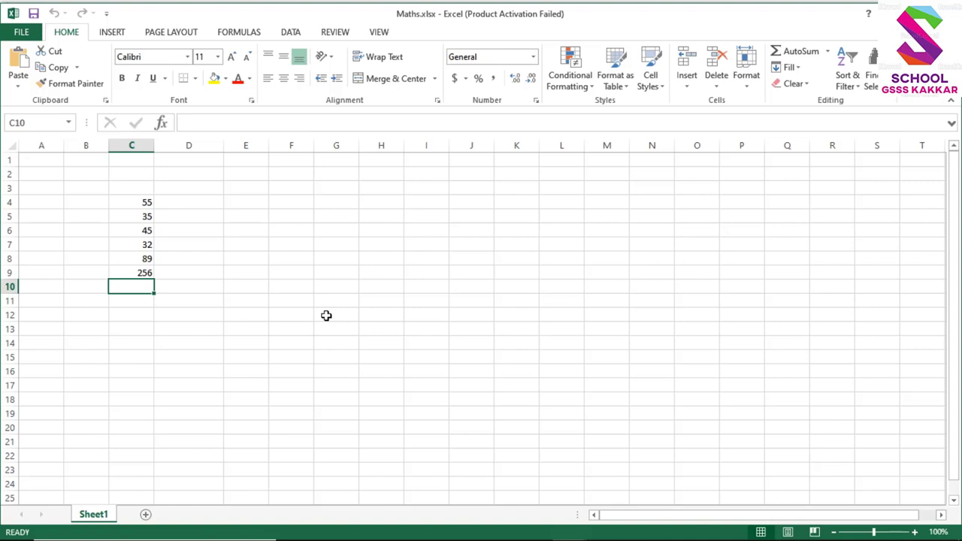
Switch to the PowerPoint slide show, view it, then end the show.
{"action": "key", "text": "alt+Tab"}
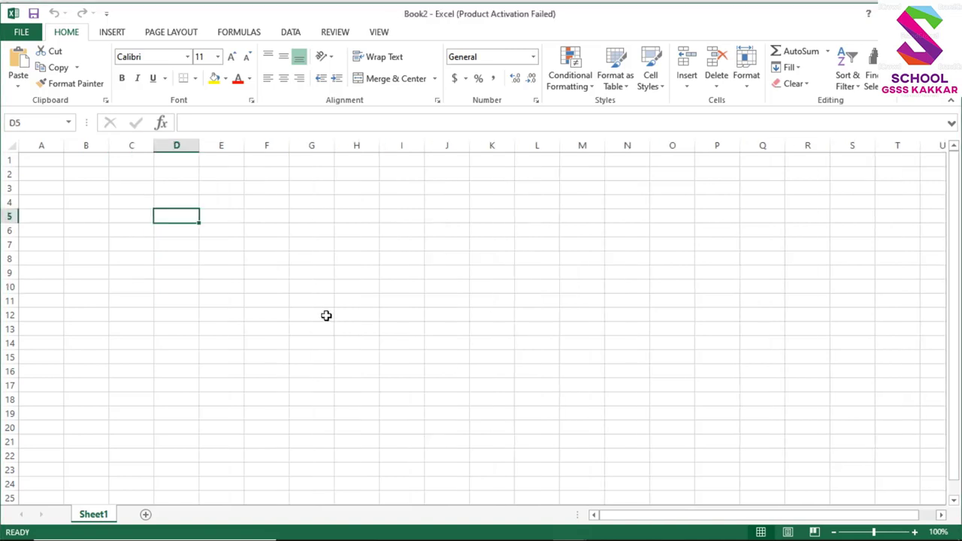
{"action": "key", "text": "alt+Tab"}
{"action": "key", "text": "alt+Tab"}
{"action": "key", "text": "alt+Tab"}
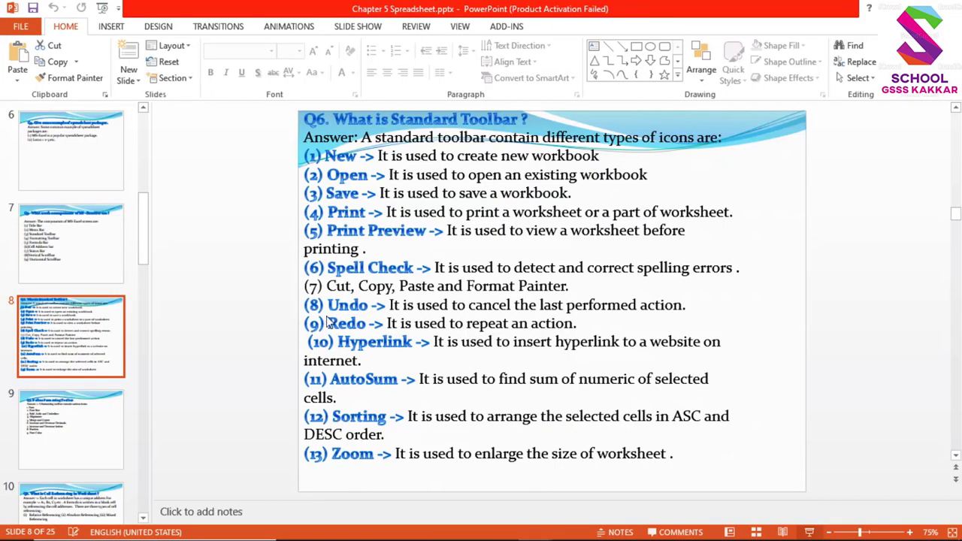
{"action": "key", "text": "alt+Tab"}
{"action": "key", "text": "alt+Tab"}
{"action": "key", "text": "alt+Tab"}
{"action": "key", "text": "alt+Tab"}
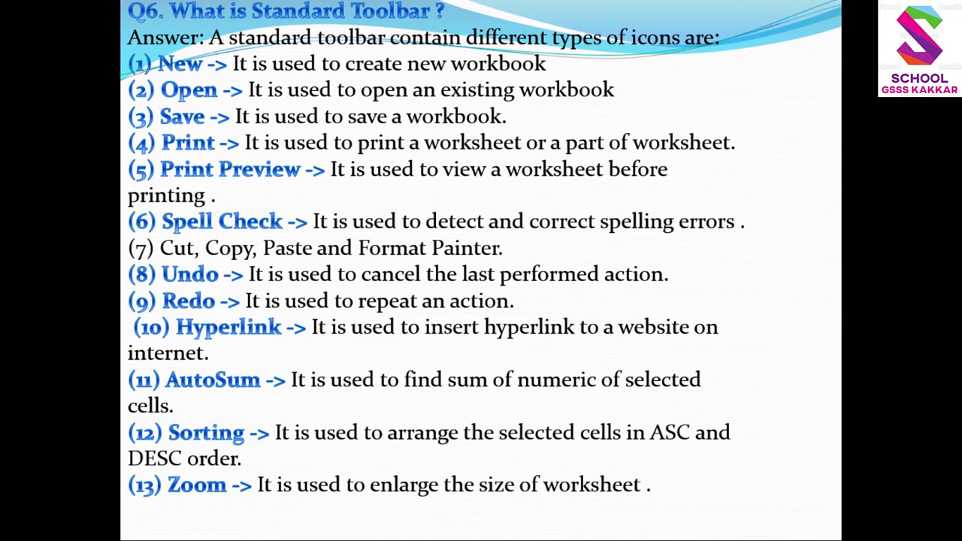
{"action": "mouse_move", "coordinate": [417, 183]}
{"action": "key", "text": "Escape"}
In Book2, type a sample Sum column with values 35, 35, 343, 34 and 43.
{"action": "key", "text": "alt+Tab"}
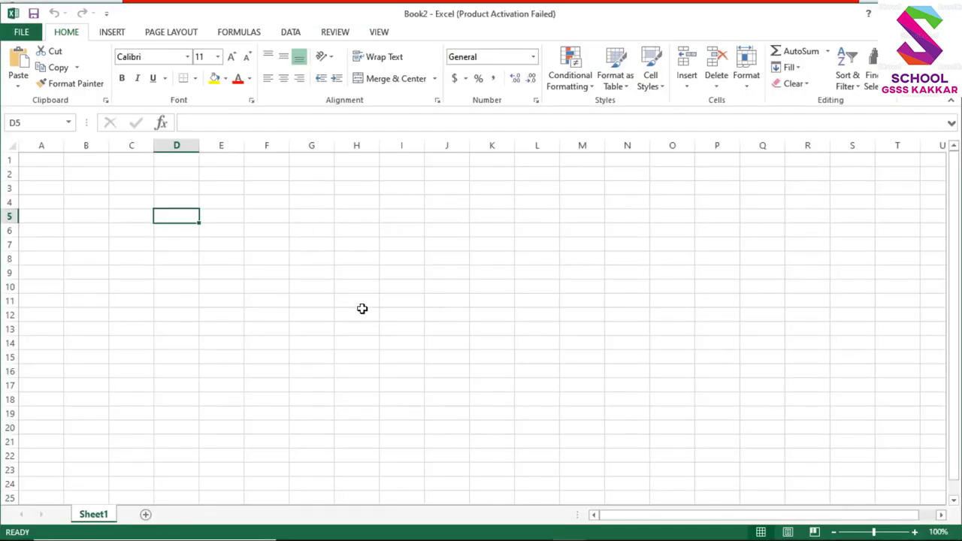
{"action": "type", "text": "Sum"}
{"action": "key", "text": "Return"}
{"action": "type", "text": "35"}
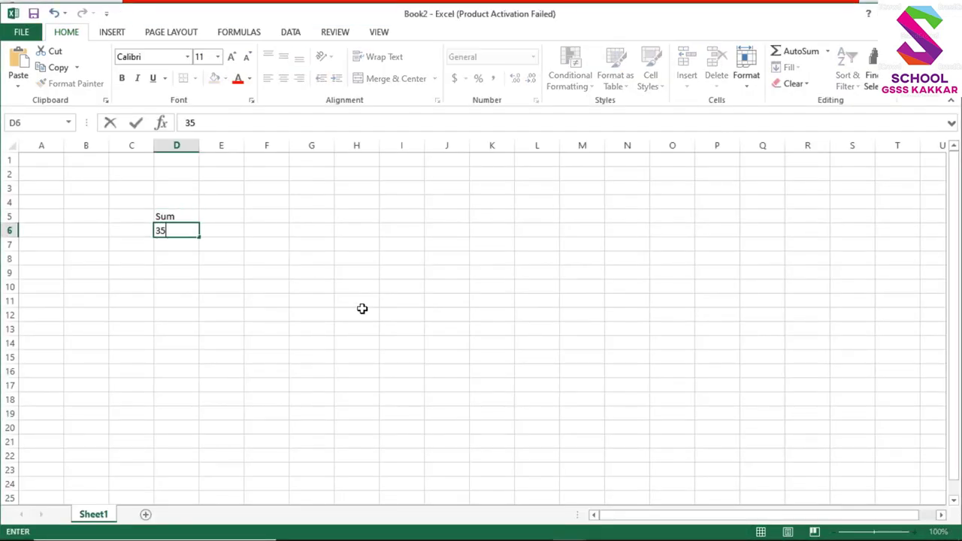
{"action": "key", "text": "Return"}
{"action": "type", "text": "35"}
{"action": "key", "text": "Return"}
{"action": "type", "text": "343"}
{"action": "key", "text": "Return"}
{"action": "type", "text": "34"}
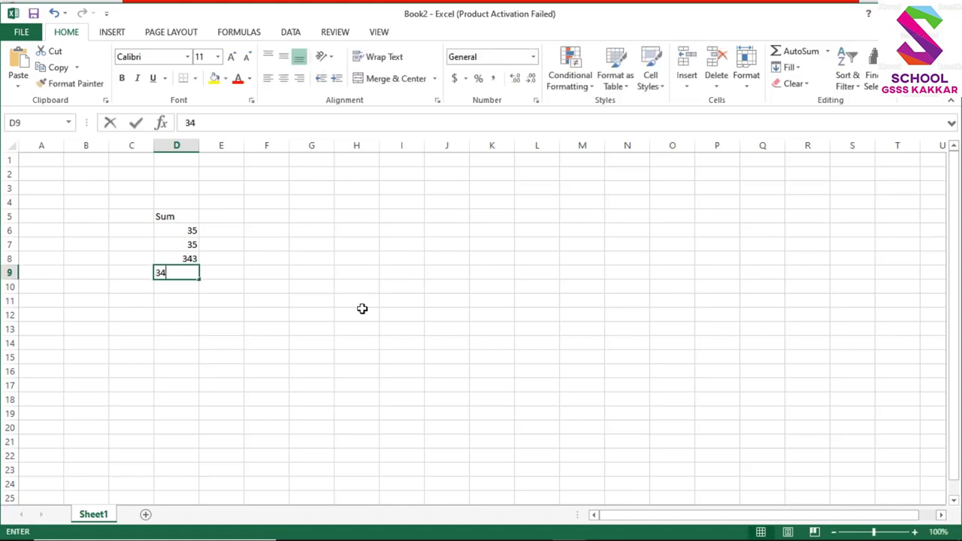
{"action": "key", "text": "Return"}
{"action": "type", "text": "43"}
{"action": "key", "text": "Return"}
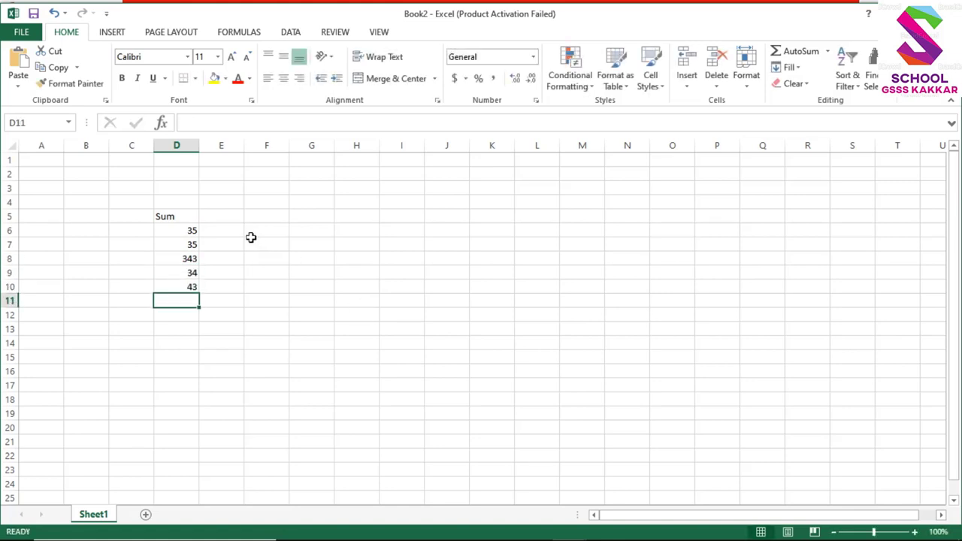
Clear the sample entries from D5:D12.
{"action": "left_click_drag", "start_coordinate": [178, 216], "coordinate": [189, 288]}
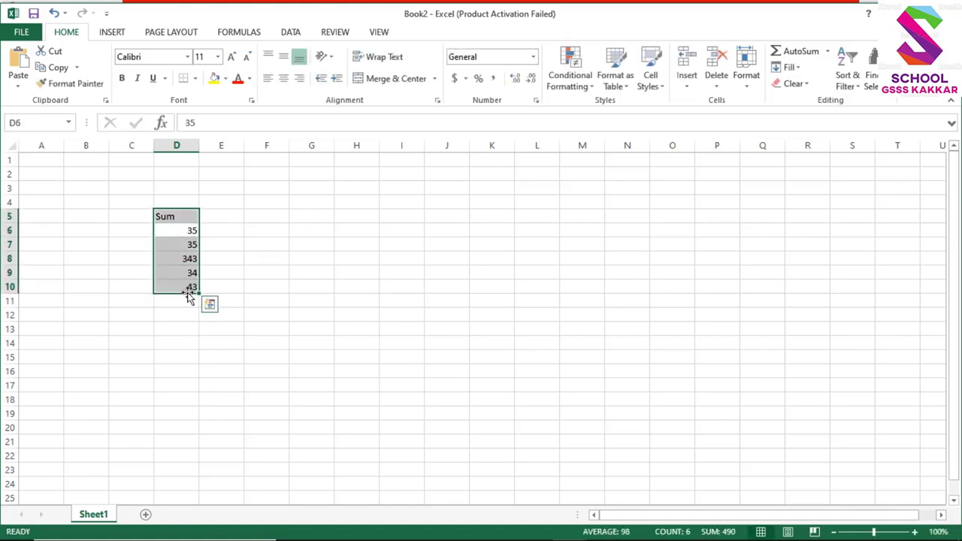
{"action": "type", "text": "N"}
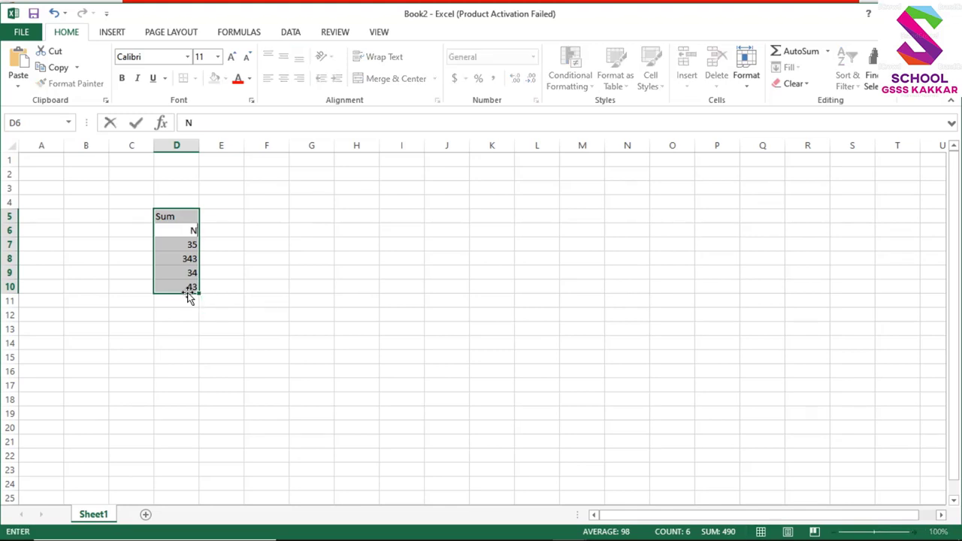
{"action": "left_click", "coordinate": [254, 296]}
{"action": "left_click_drag", "start_coordinate": [178, 217], "coordinate": [183, 314]}
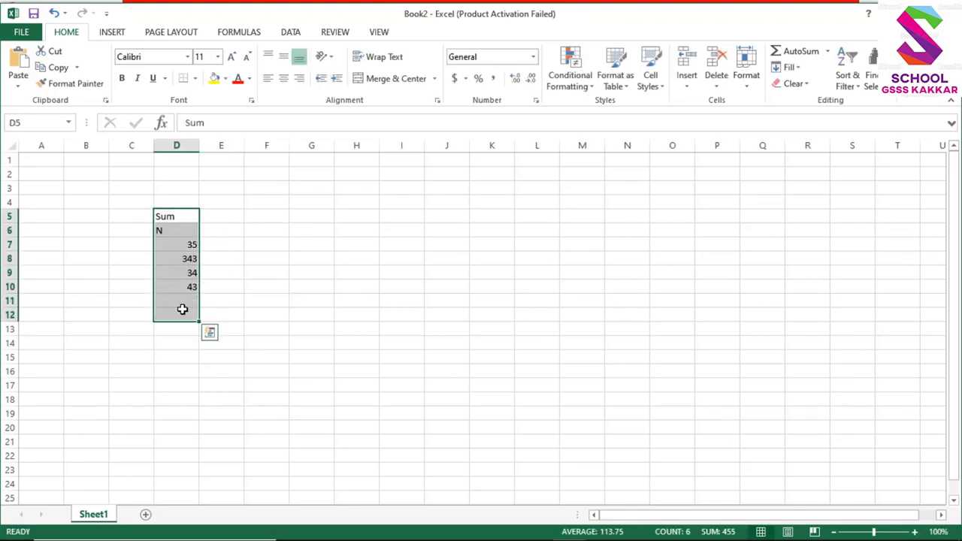
{"action": "key", "text": "Delete"}
Enter the Student Name header in D5 and six student names below it.
{"action": "left_click", "coordinate": [164, 213]}
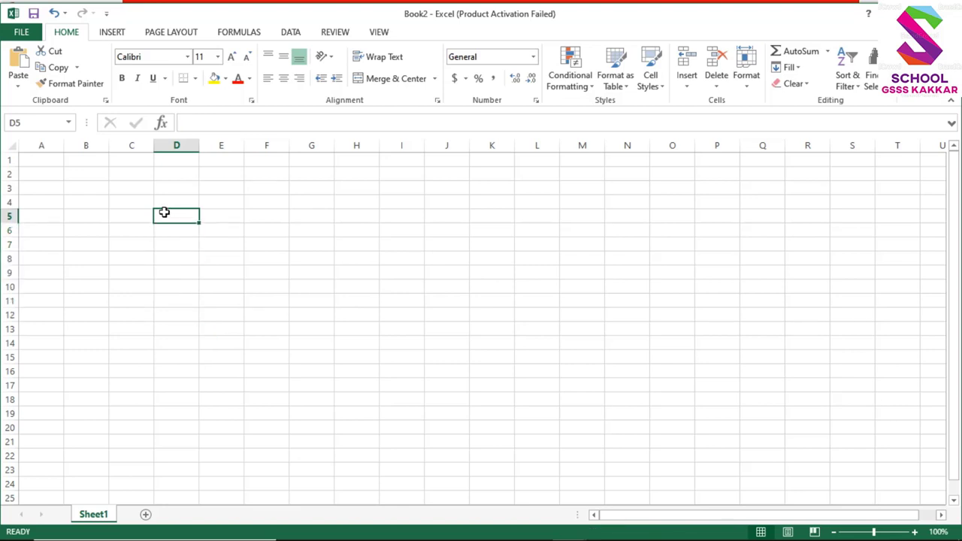
{"action": "type", "text": "=su"}
{"action": "key", "text": "BackSpace"}
{"action": "key", "text": "BackSpace"}
{"action": "key", "text": "BackSpace"}
{"action": "type", "text": "S"}
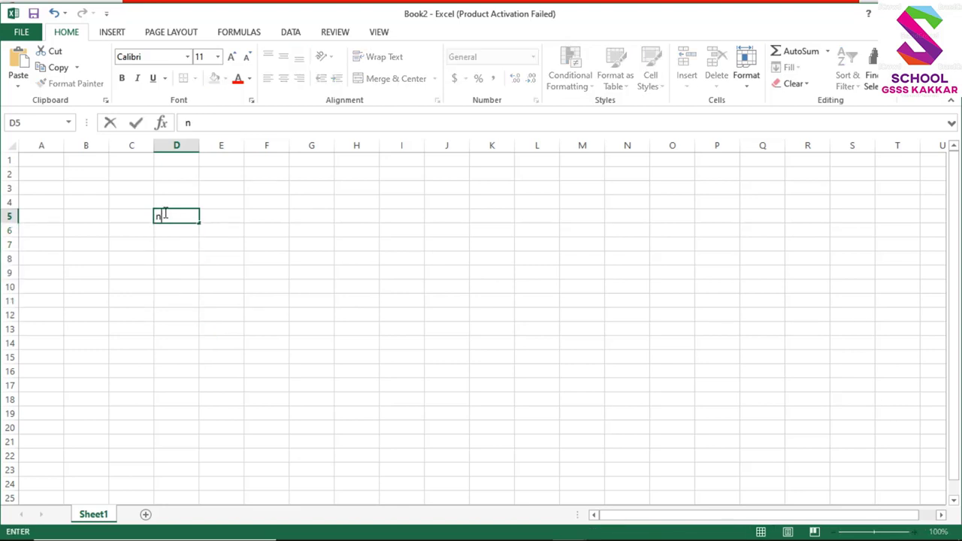
{"action": "type", "text": "u"}
{"action": "key", "text": "BackSpace"}
{"action": "key", "text": "BackSpace"}
{"action": "type", "text": "Stu"}
{"action": "type", "text": "dent Name"}
{"action": "key", "text": "Return"}
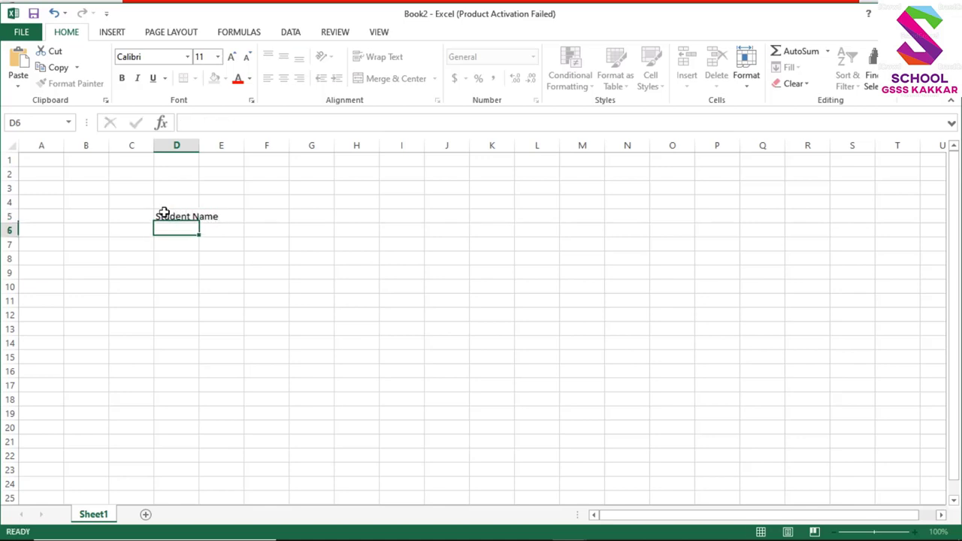
{"action": "type", "text": "Ramesh"}
{"action": "key", "text": "Return"}
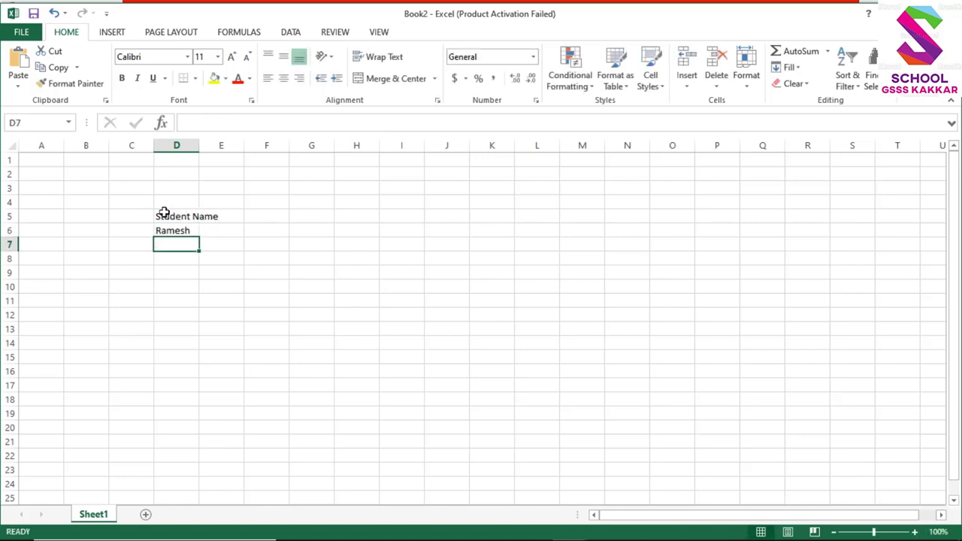
{"action": "type", "text": "Reena"}
{"action": "key", "text": "Return"}
{"action": "type", "text": "Raj"}
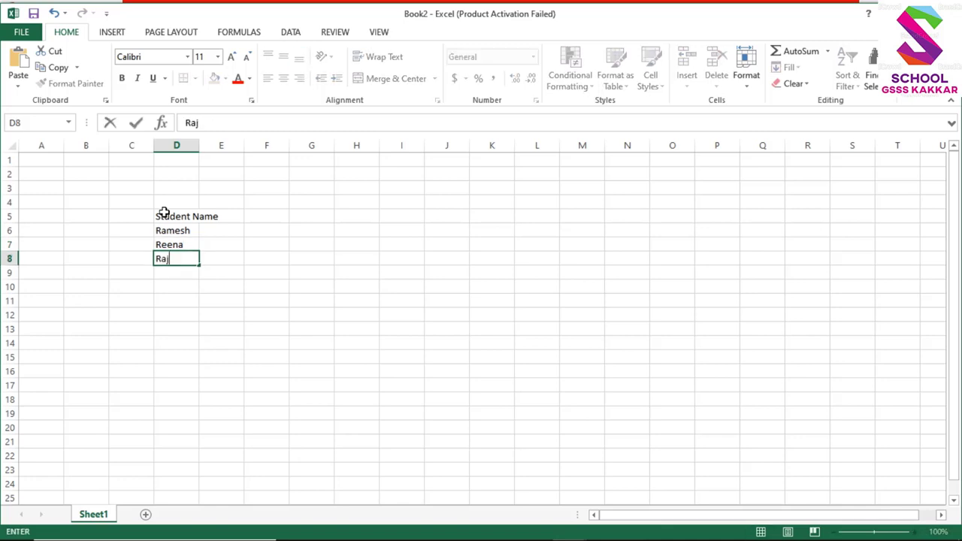
{"action": "type", "text": "esh"}
{"action": "key", "text": "Return"}
{"action": "type", "text": "Sonu"}
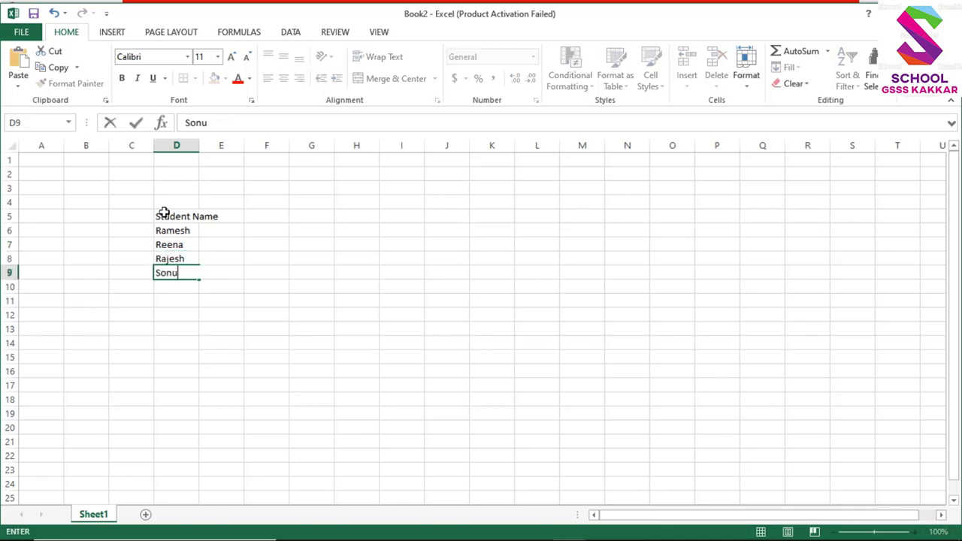
{"action": "key", "text": "Return"}
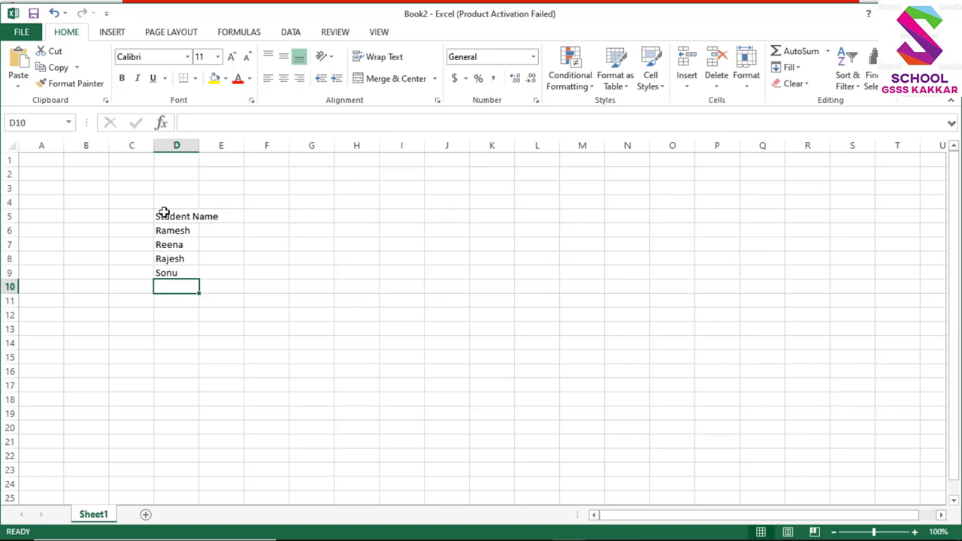
{"action": "type", "text": "Anit"}
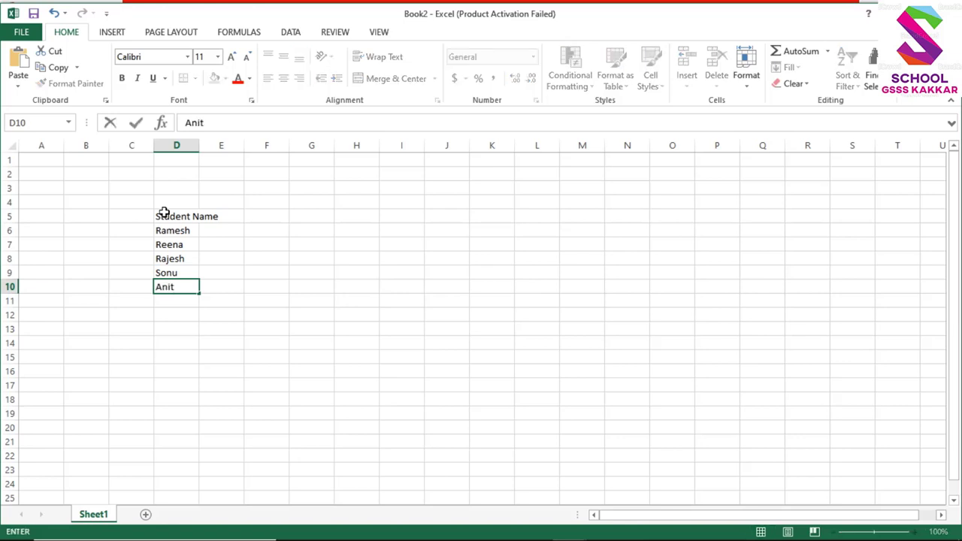
{"action": "key", "text": "BackSpace"}
{"action": "key", "text": "BackSpace"}
{"action": "type", "text": "kit"}
{"action": "key", "text": "Return"}
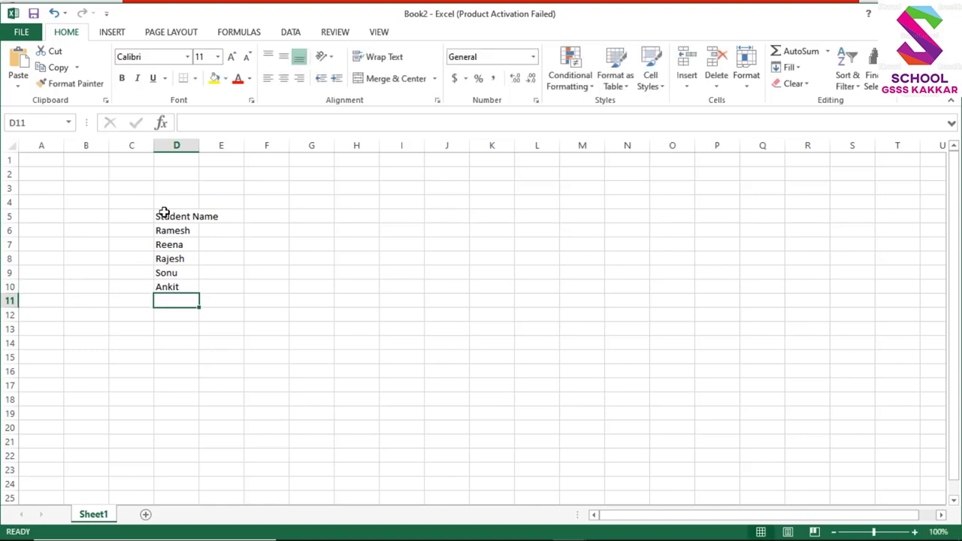
{"action": "type", "text": "Rahul"}
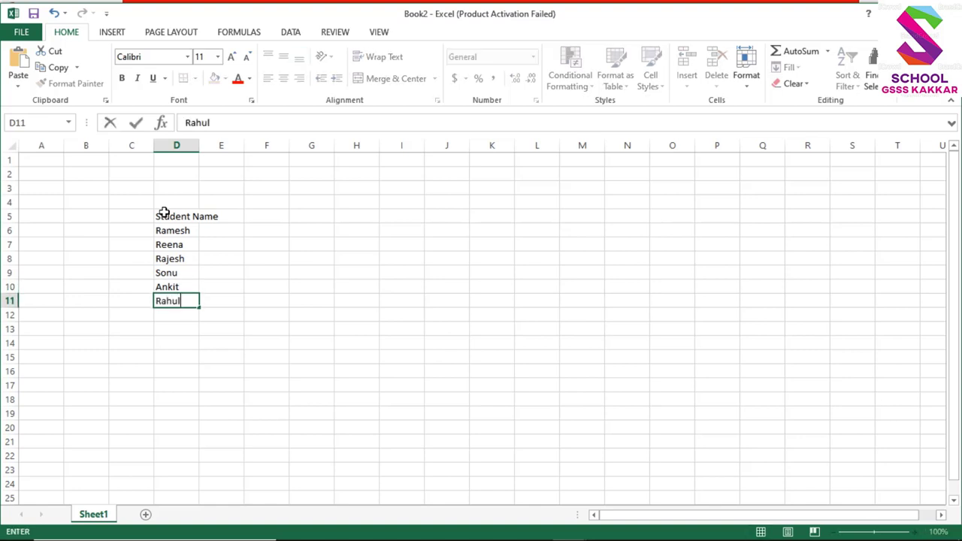
Add the Class header in E5 with 9th for the first three students and 10th below.
{"action": "left_click", "coordinate": [238, 219]}
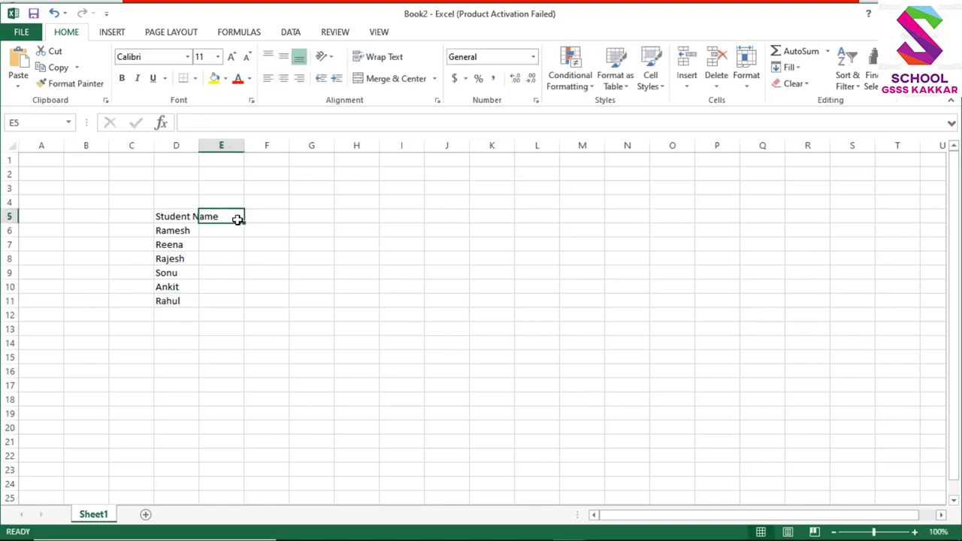
{"action": "type", "text": "Class"}
{"action": "key", "text": "Return"}
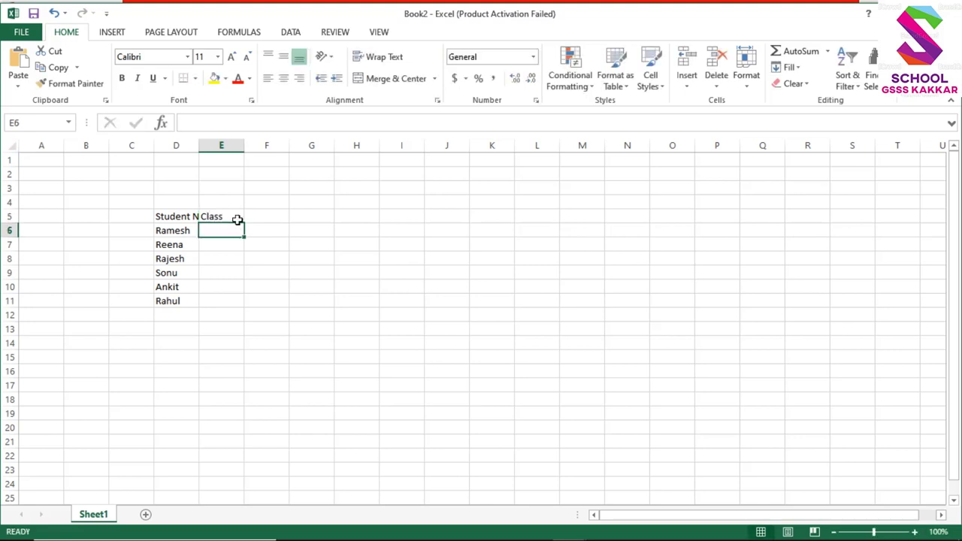
{"action": "type", "text": "9th"}
{"action": "key", "text": "Return"}
{"action": "type", "text": "9th"}
{"action": "key", "text": "Return"}
{"action": "type", "text": "9th"}
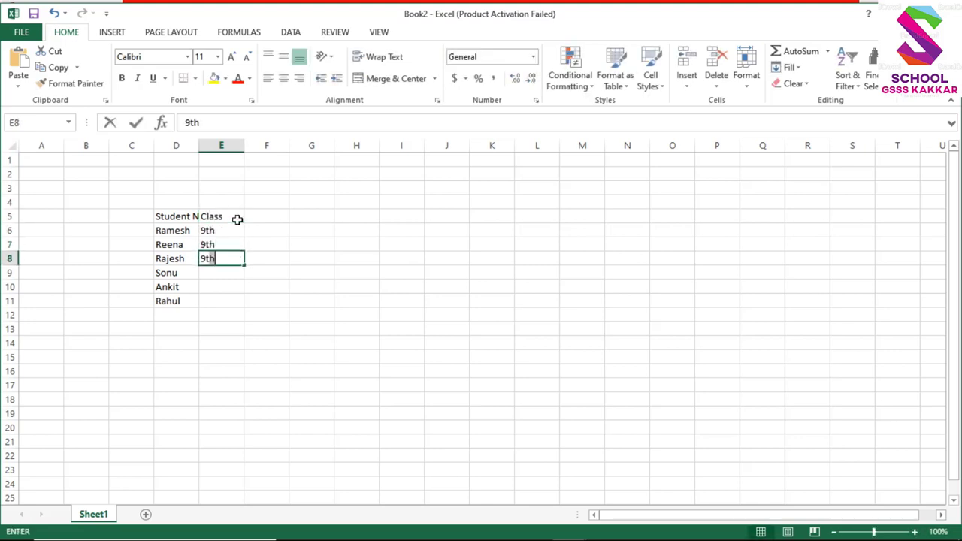
{"action": "key", "text": "Return"}
{"action": "type", "text": "10th"}
{"action": "key", "text": "Return"}
{"action": "type", "text": "1"}
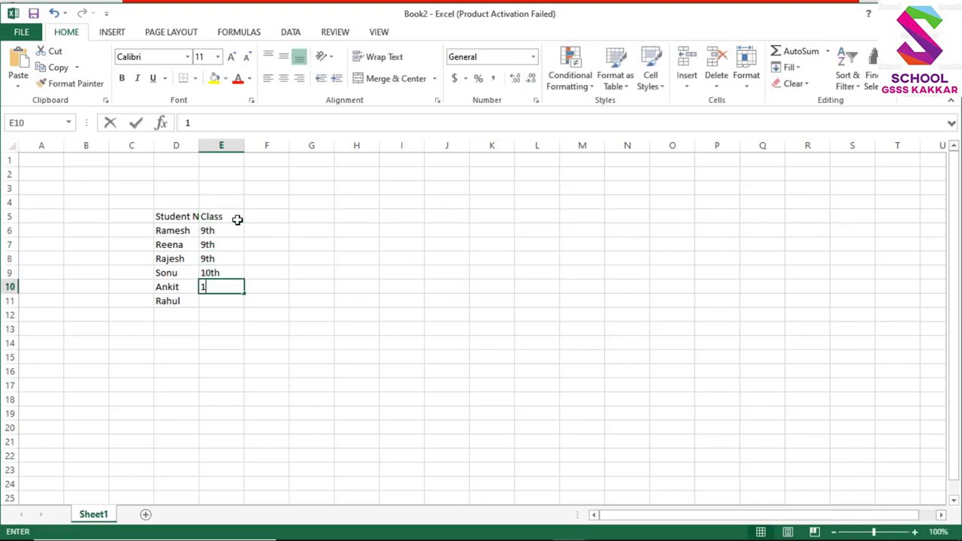
{"action": "type", "text": "0th"}
{"action": "key", "text": "Return"}
{"action": "type", "text": "10th"}
{"action": "key", "text": "Return"}
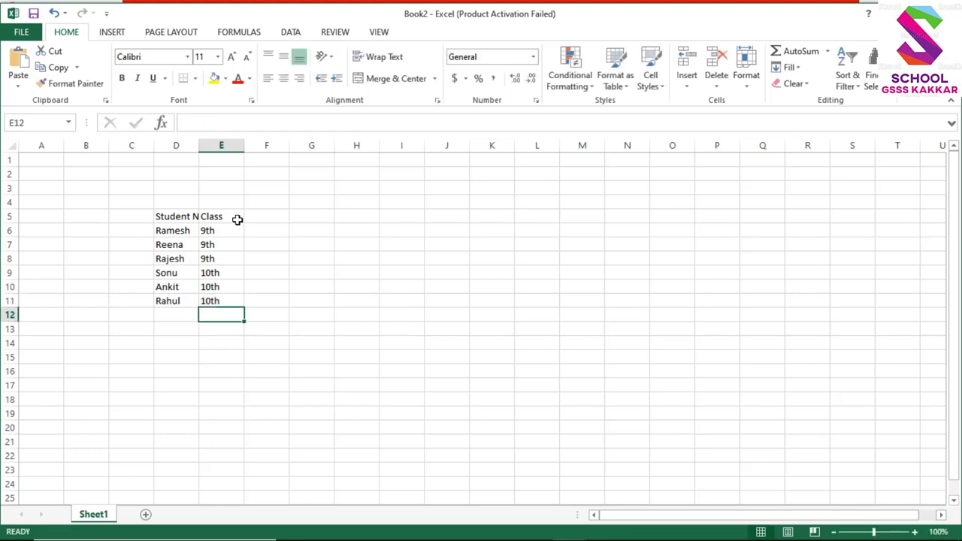
Add the Marks header in F5 with marks 35, 66, 34, 36 and 67.
{"action": "left_click", "coordinate": [266, 208]}
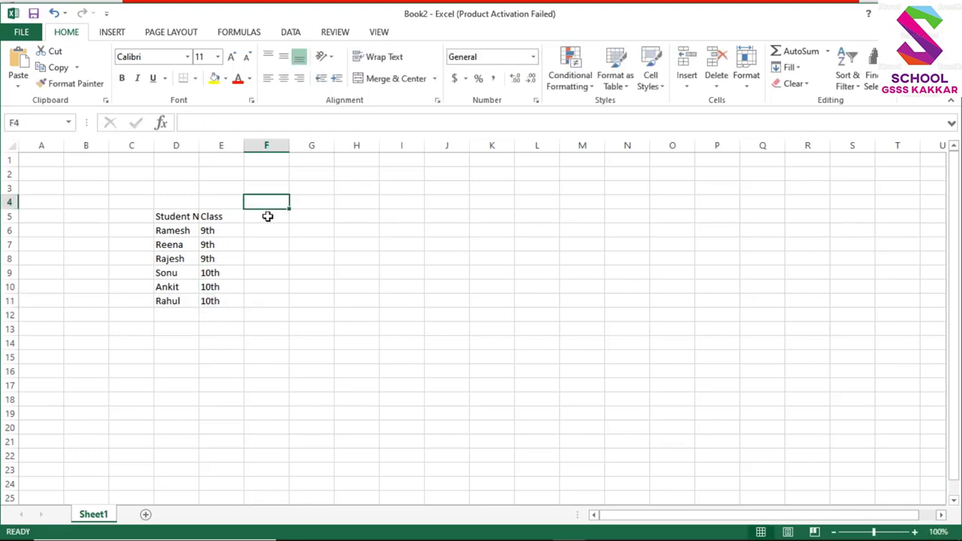
{"action": "left_click", "coordinate": [268, 217]}
{"action": "type", "text": "M"}
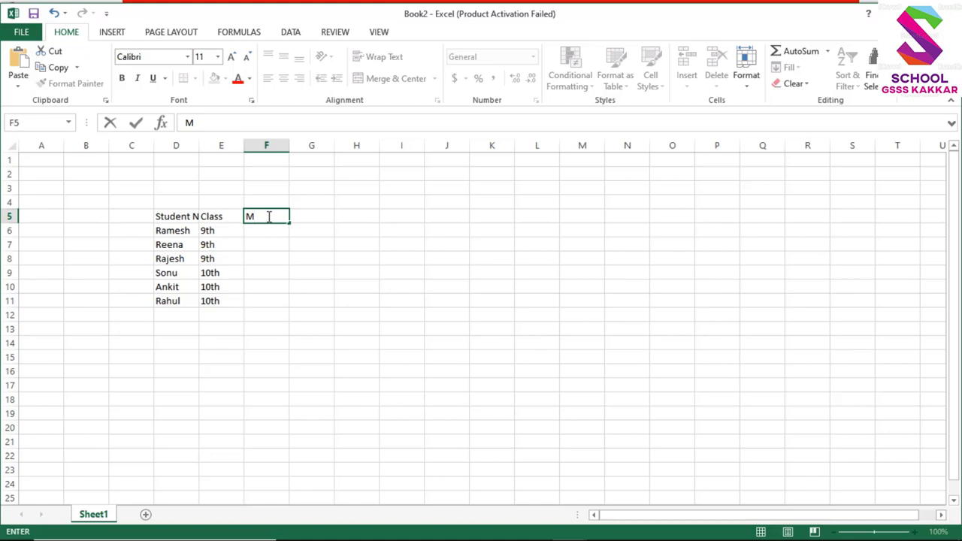
{"action": "type", "text": "arks"}
{"action": "key", "text": "Return"}
{"action": "type", "text": "35"}
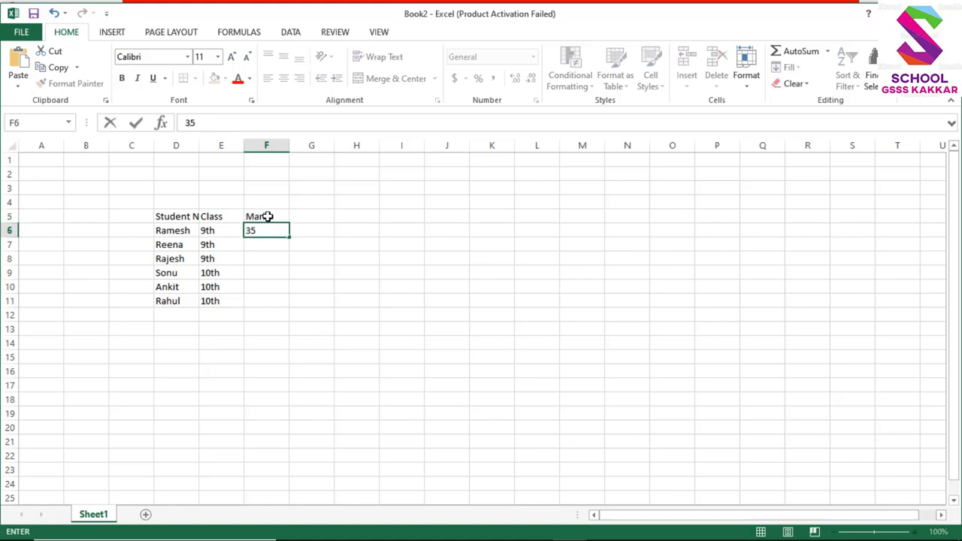
{"action": "key", "text": "Return"}
{"action": "type", "text": "66"}
{"action": "key", "text": "Return"}
{"action": "type", "text": "34"}
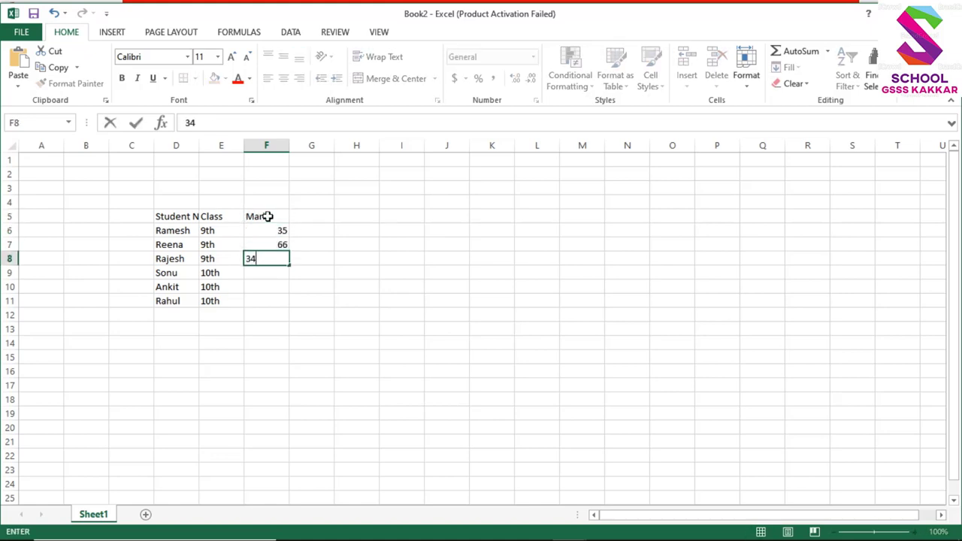
{"action": "key", "text": "Return"}
{"action": "type", "text": "36"}
{"action": "key", "text": "Return"}
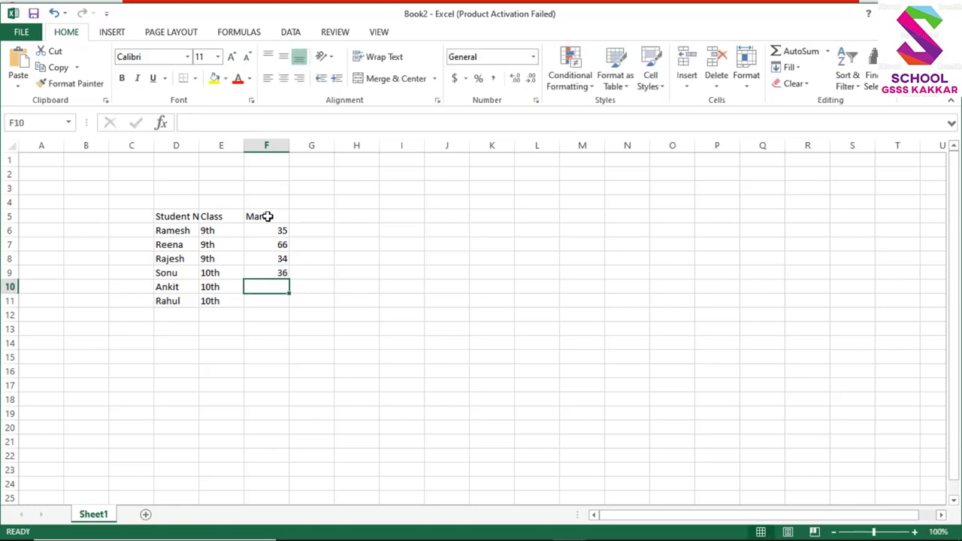
{"action": "type", "text": "67"}
{"action": "key", "text": "Return"}
Enter the mark 89 and widen column D so Student Name fits.
{"action": "type", "text": "89"}
{"action": "key", "text": "Return"}
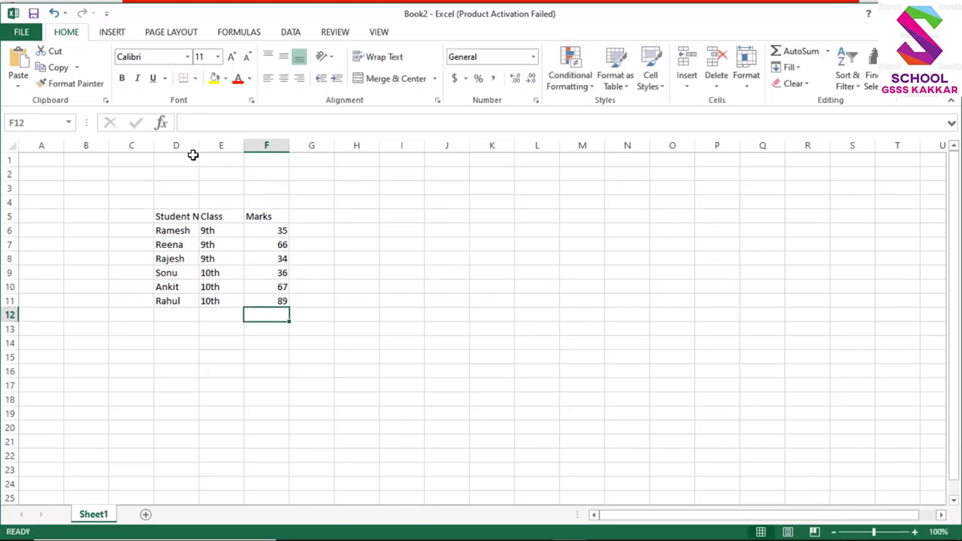
{"action": "left_click_drag", "start_coordinate": [198, 146], "coordinate": [211, 145]}
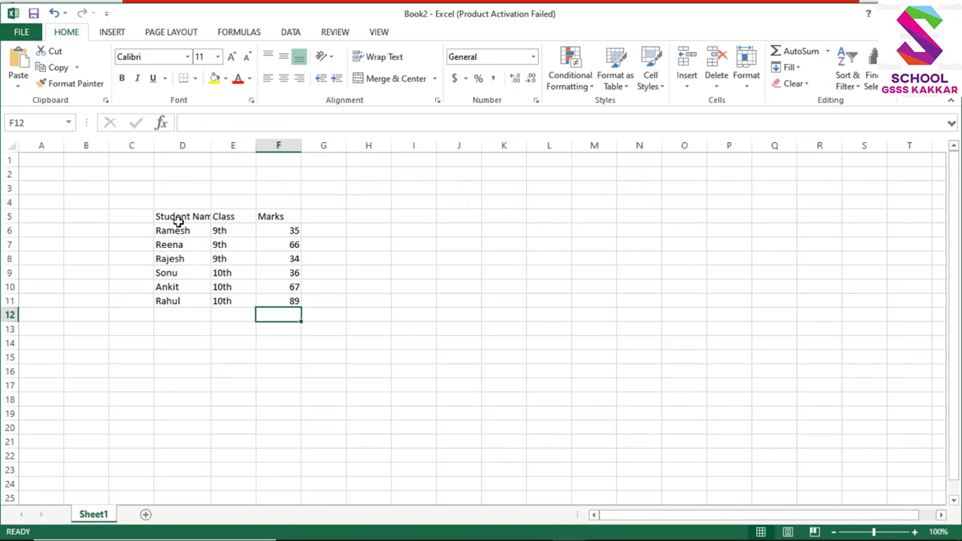
Set the student marks table D5:F11 as the print area and open the File info page.
{"action": "left_click_drag", "start_coordinate": [170, 213], "coordinate": [279, 299]}
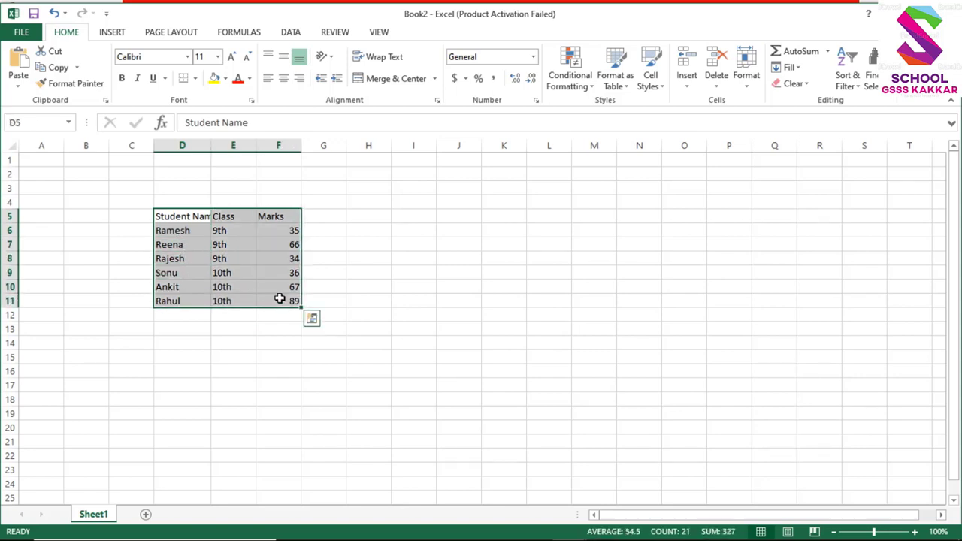
{"action": "left_click", "coordinate": [170, 32]}
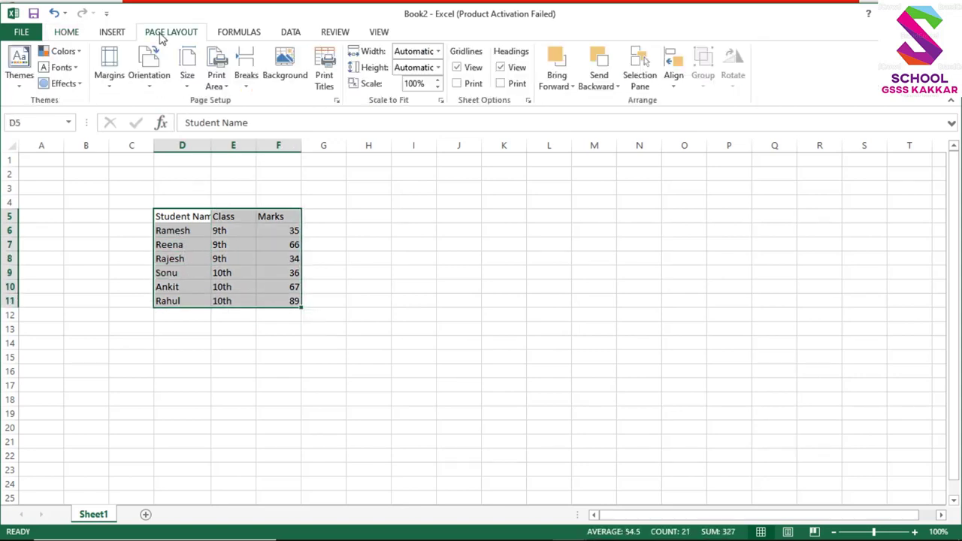
{"action": "left_click", "coordinate": [216, 80]}
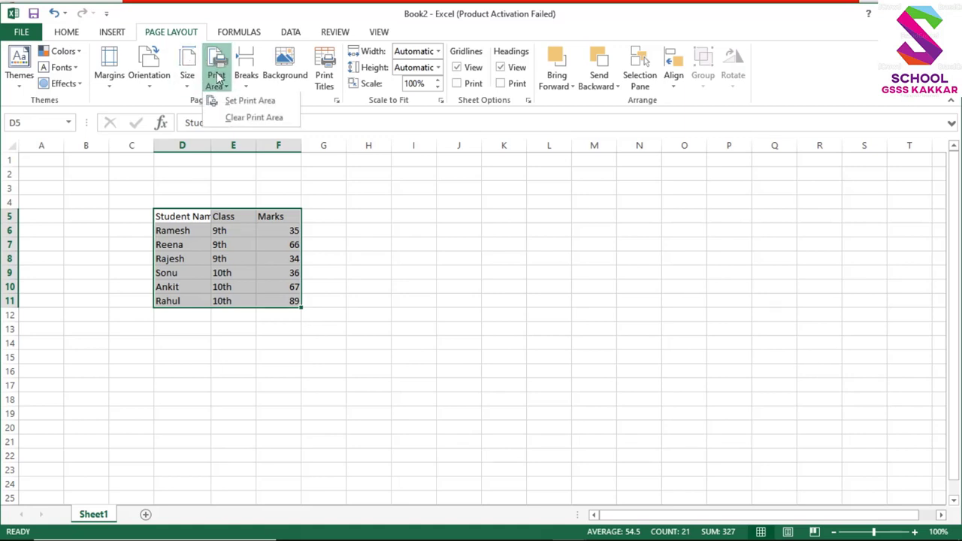
{"action": "left_click", "coordinate": [245, 102]}
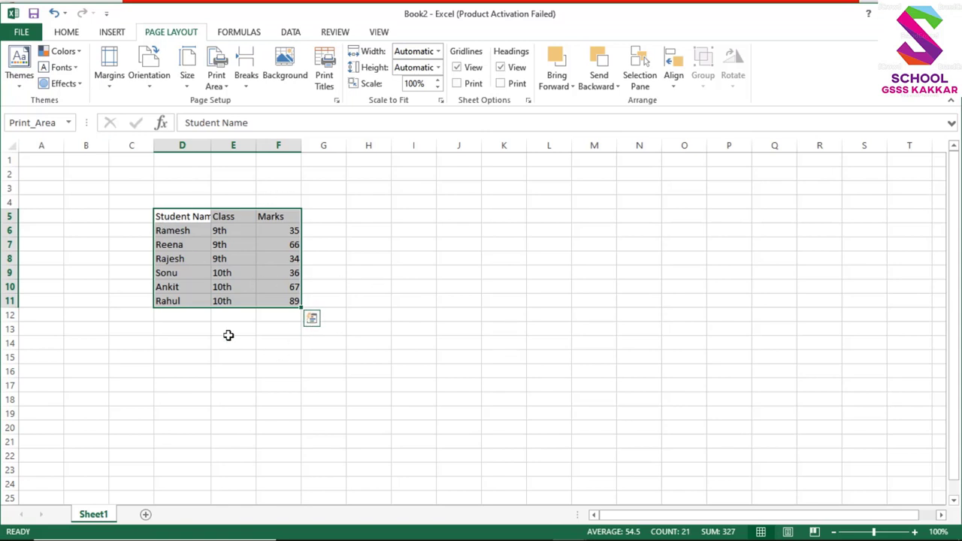
{"action": "left_click", "coordinate": [23, 32]}
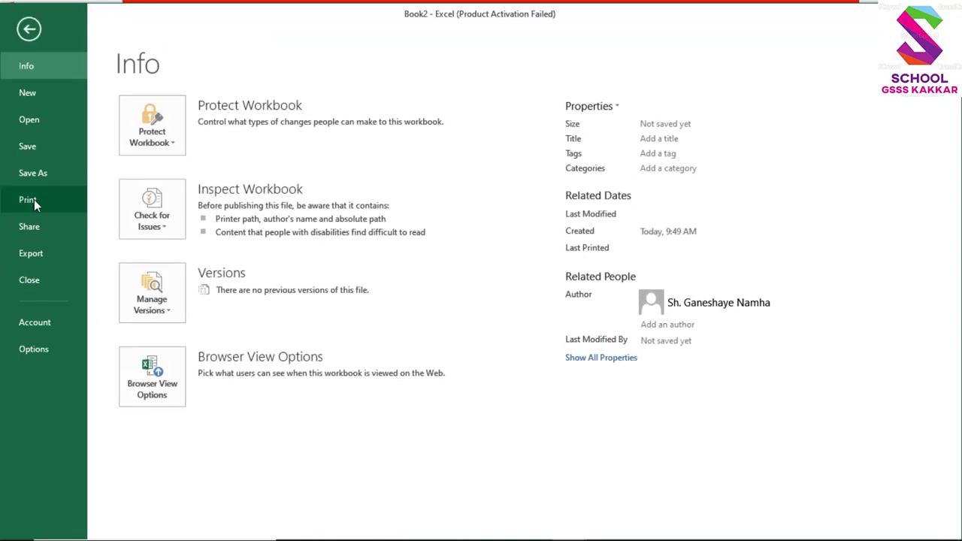
Check the one-page print preview of the marks table, glance at PowerPoint, and return to Excel.
{"action": "left_click", "coordinate": [27, 199]}
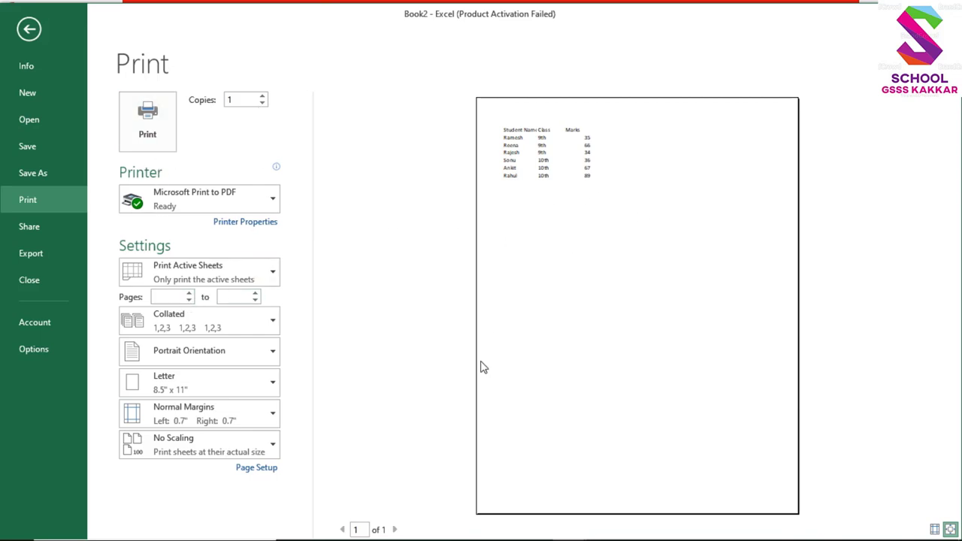
{"action": "key", "text": "Escape"}
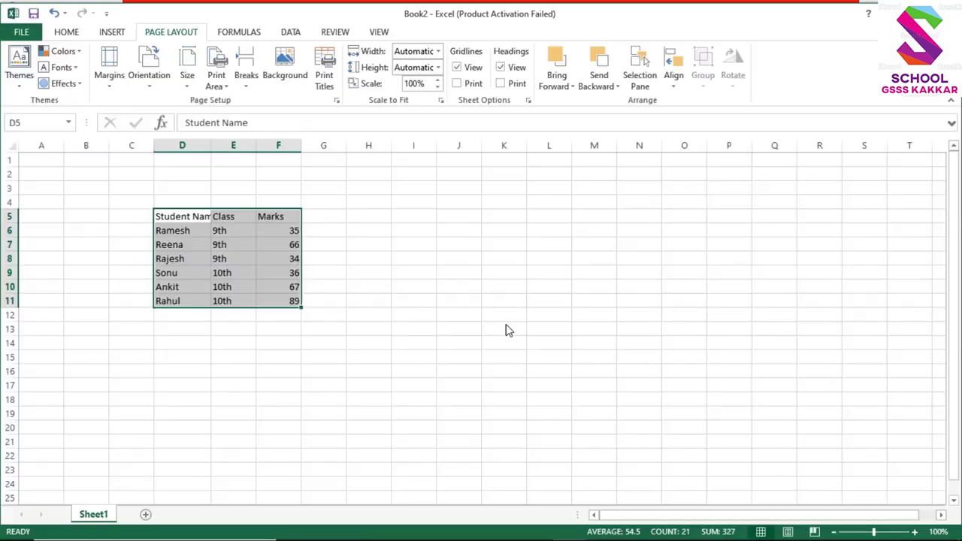
{"action": "key", "text": "alt+Tab"}
{"action": "key", "text": "alt+Tab"}
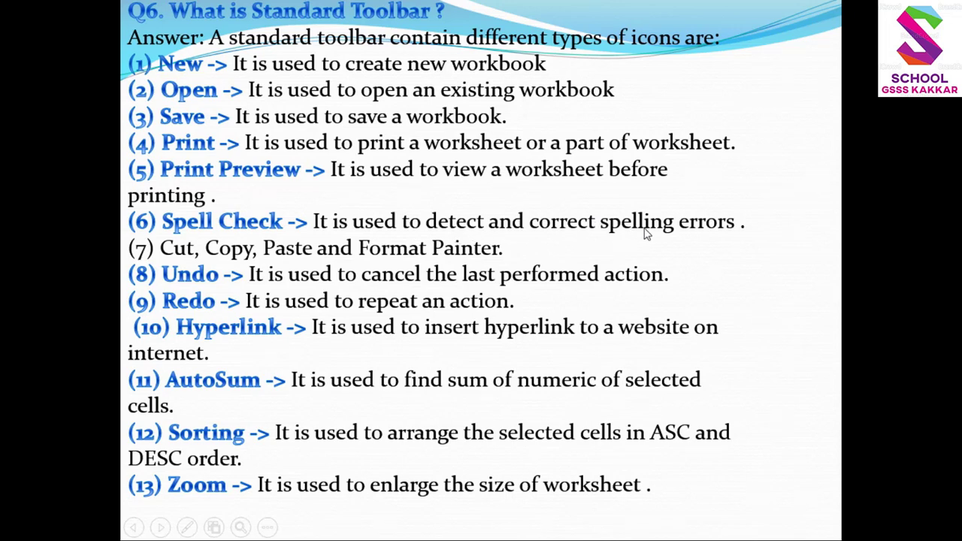
{"action": "key", "text": "alt+Tab"}
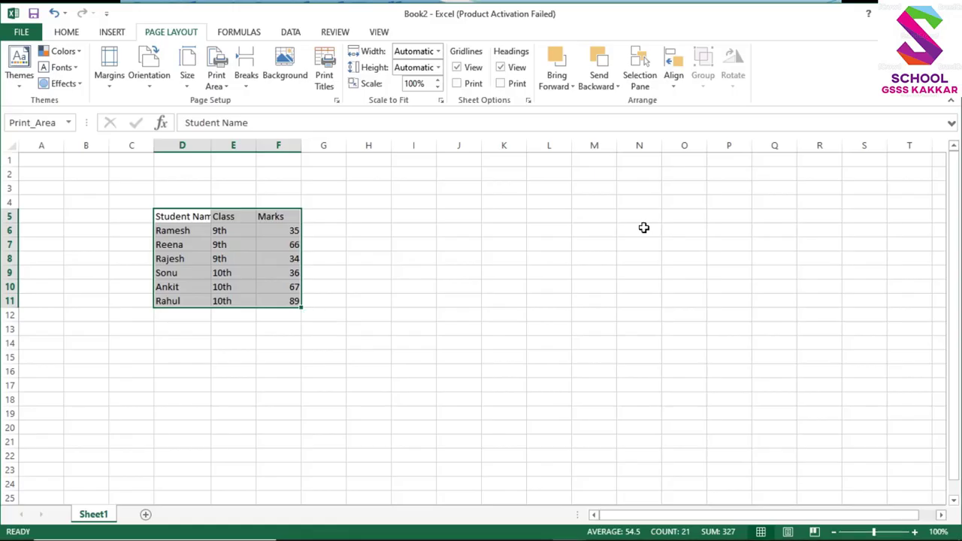
Enter the misspelled heading 'Discplne' in cell I5.
{"action": "left_click", "coordinate": [405, 213]}
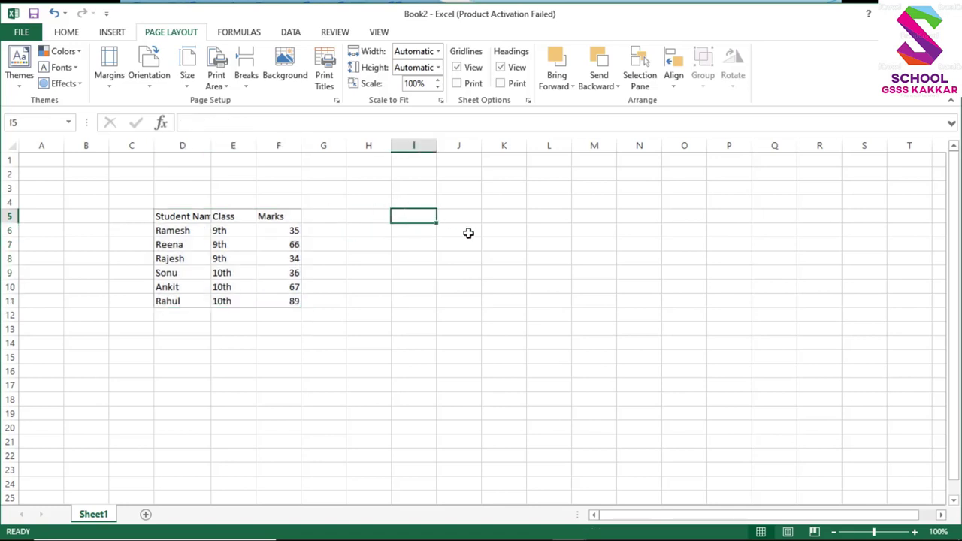
{"action": "type", "text": "Discplne"}
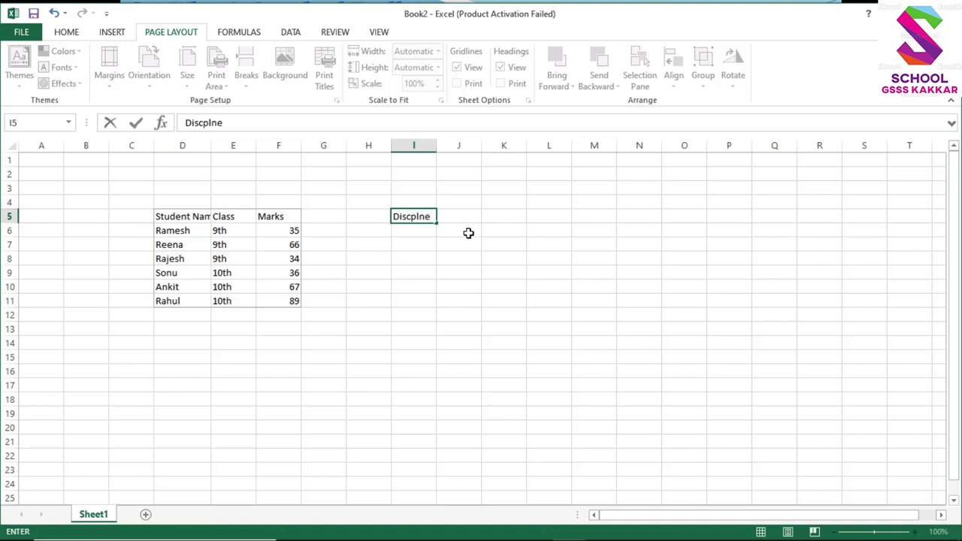
{"action": "key", "text": "Tab"}
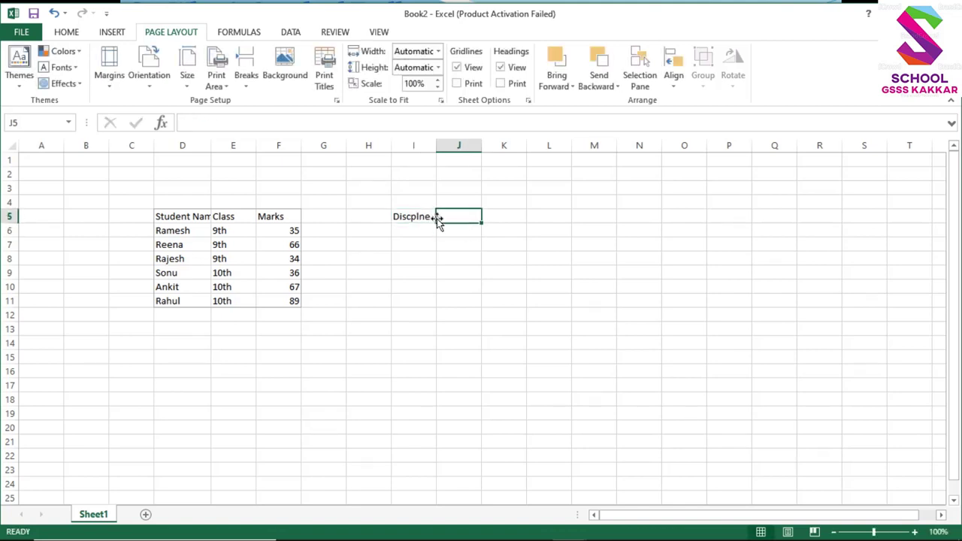
{"action": "left_click", "coordinate": [428, 218]}
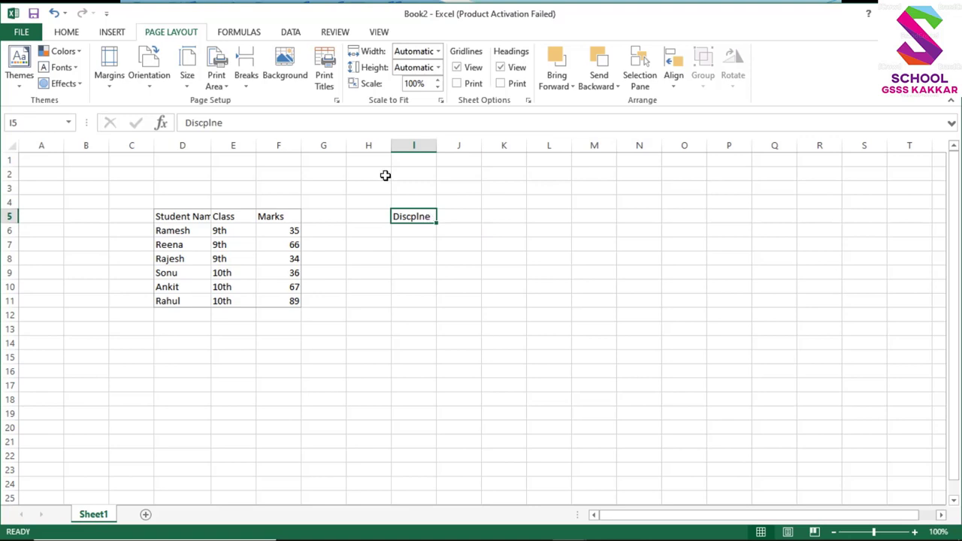
Spell-check the heading and AutoCorrect it to 'Discipline'.
{"action": "left_click", "coordinate": [343, 34]}
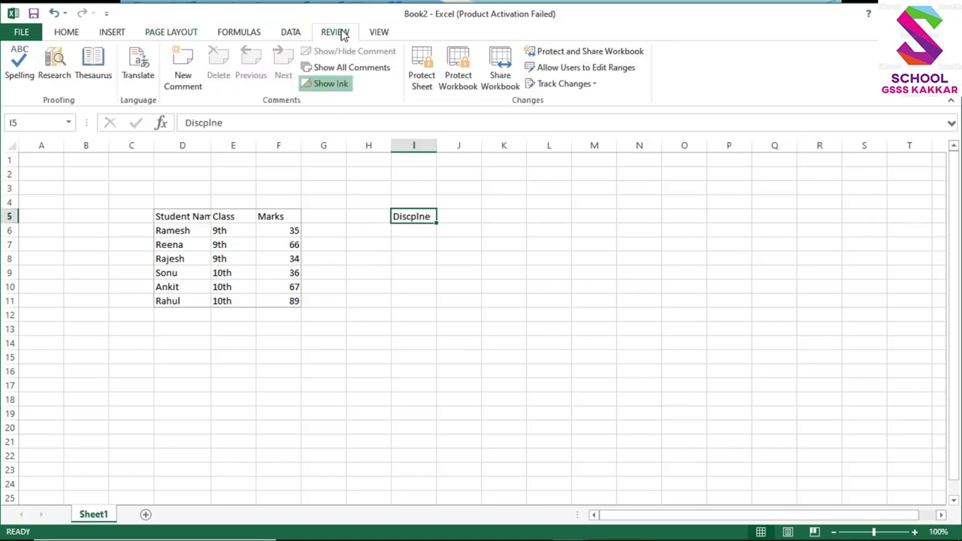
{"action": "left_click", "coordinate": [15, 73]}
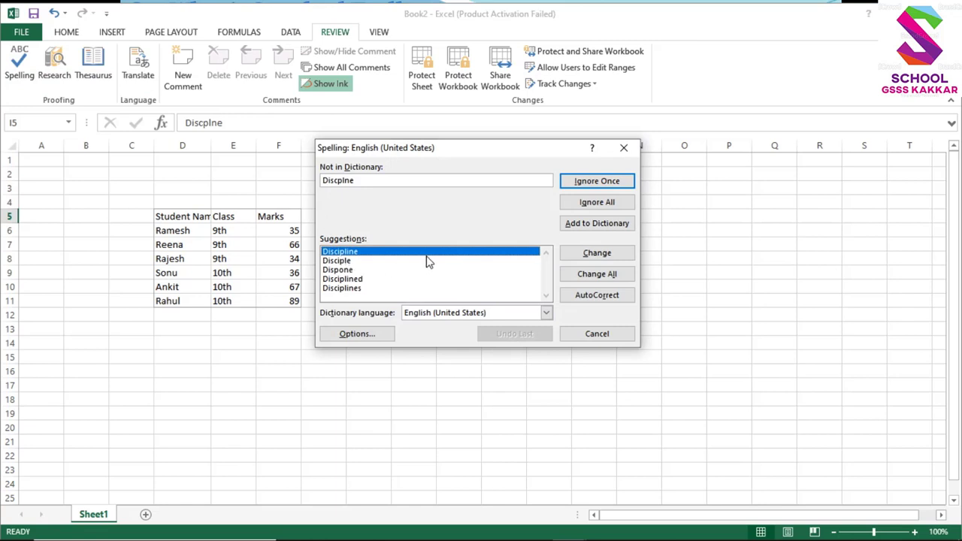
{"action": "left_click", "coordinate": [597, 297]}
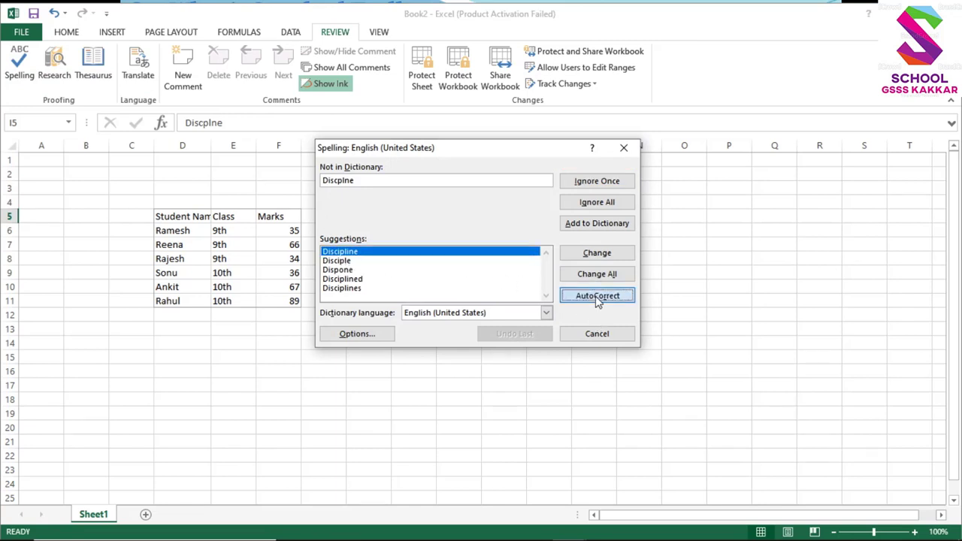
{"action": "left_click", "coordinate": [629, 153]}
{"action": "left_click", "coordinate": [483, 315]}
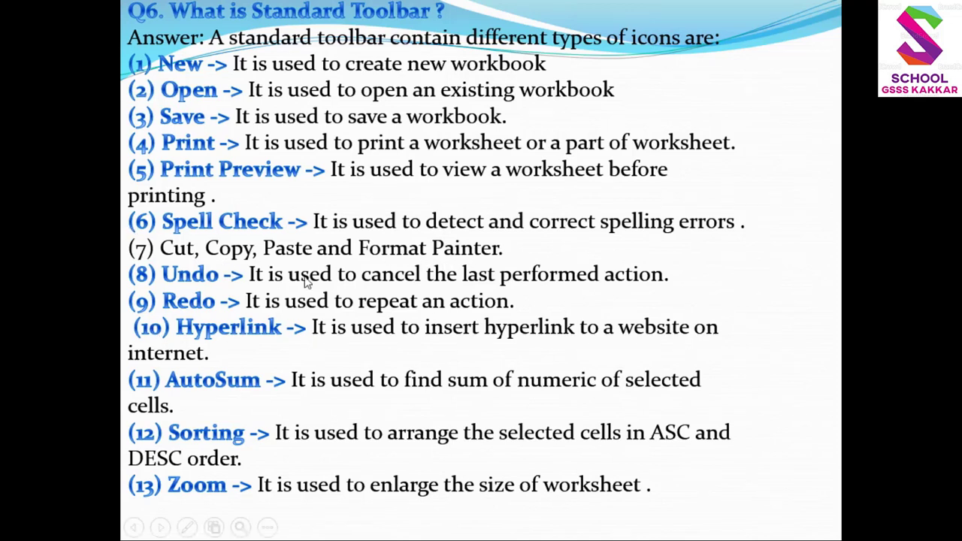
{"action": "key", "text": "alt+Tab"}
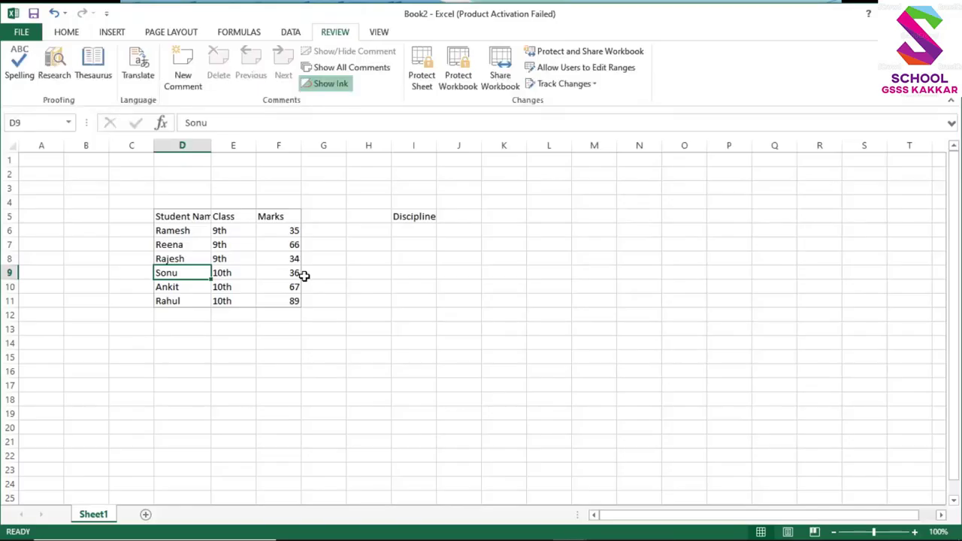
Move the student marks table to K5 by cutting and pasting it.
{"action": "left_click", "coordinate": [396, 301]}
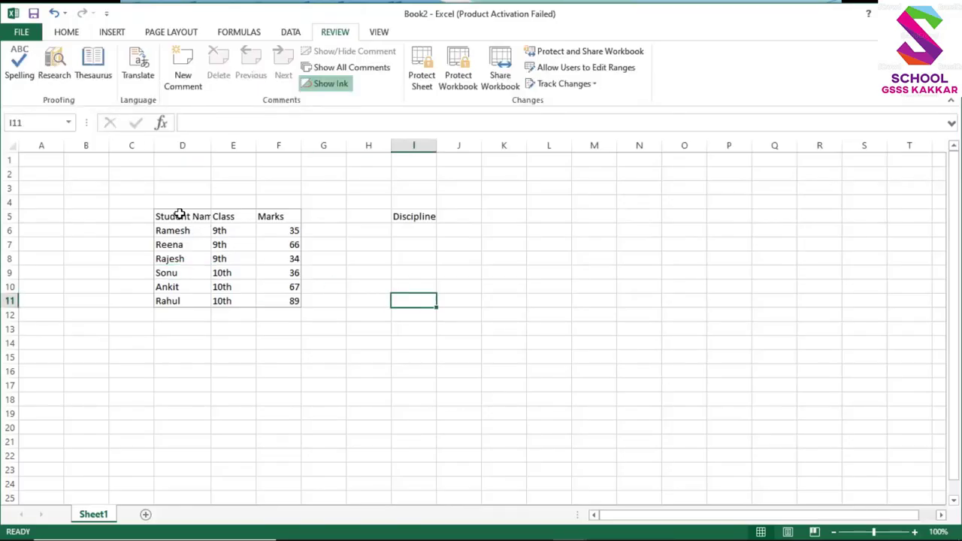
{"action": "mouse_move", "coordinate": [178, 215]}
{"action": "left_mouse_down"}
{"action": "mouse_move", "coordinate": [324, 299]}
{"action": "mouse_move", "coordinate": [296, 299]}
{"action": "left_mouse_up"}
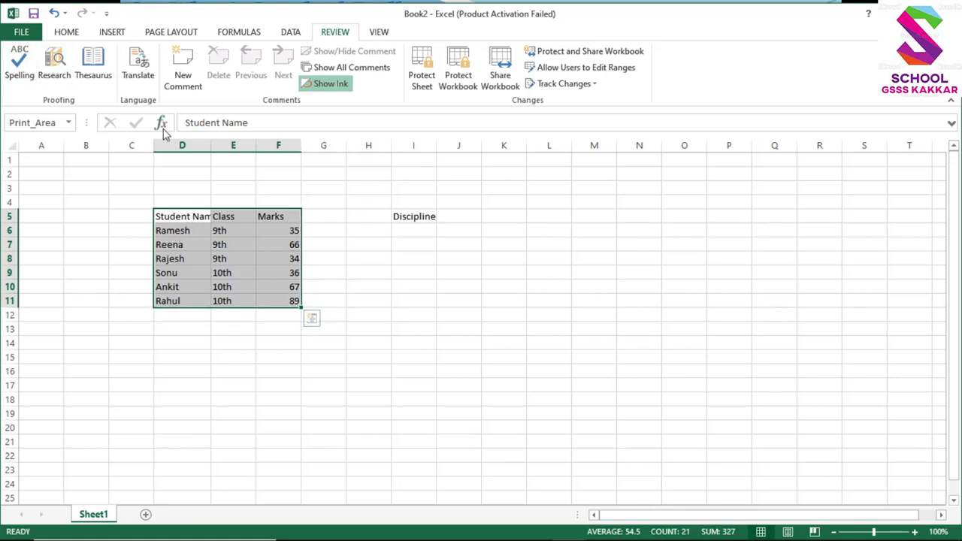
{"action": "left_click", "coordinate": [22, 33]}
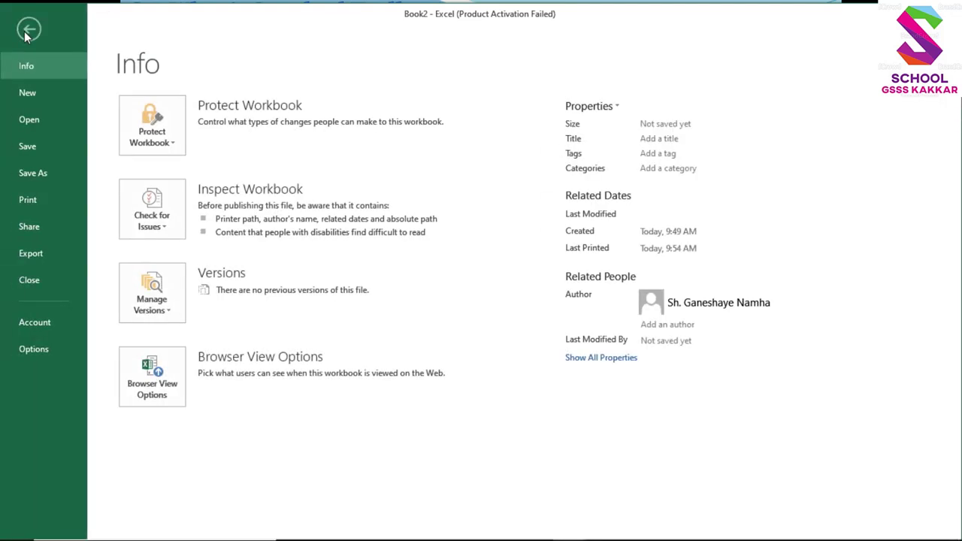
{"action": "left_click", "coordinate": [27, 32]}
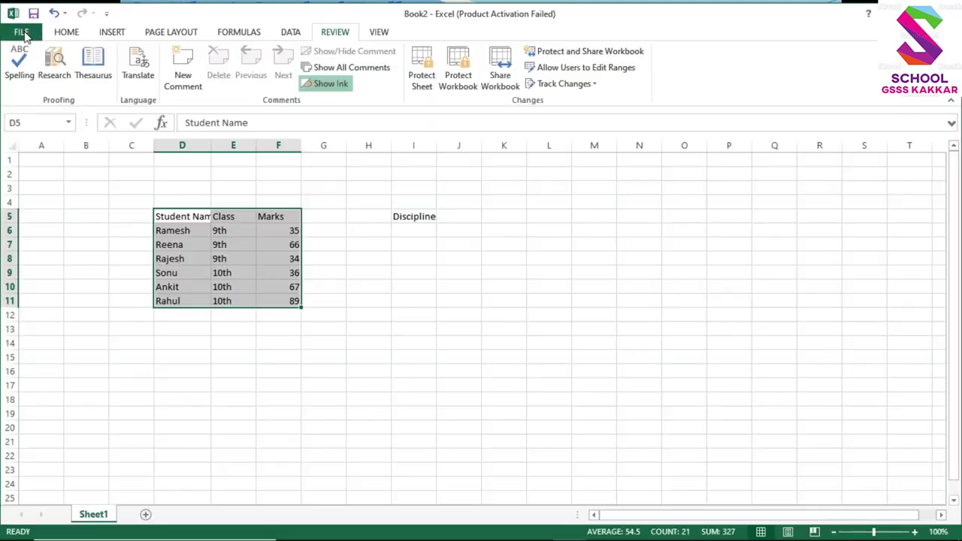
{"action": "left_click", "coordinate": [72, 36]}
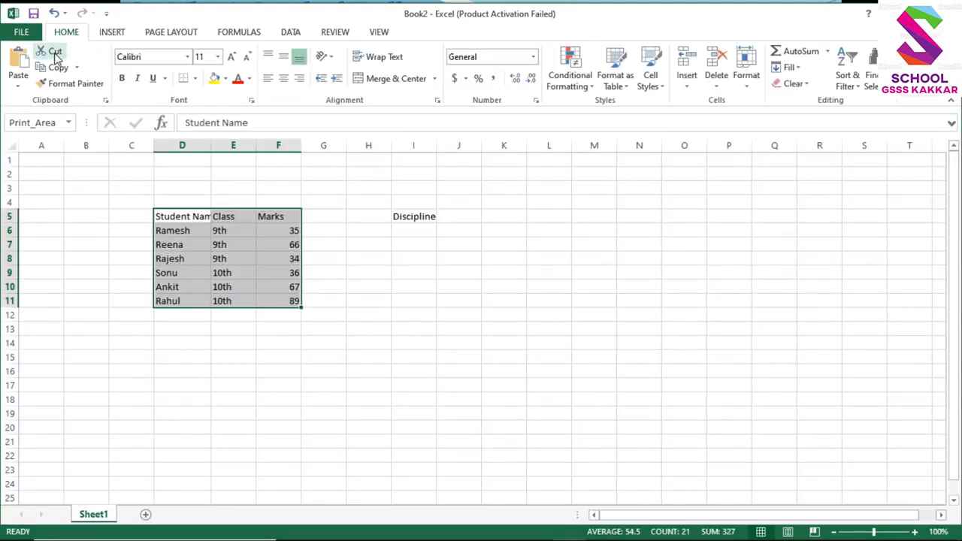
{"action": "left_click", "coordinate": [54, 53]}
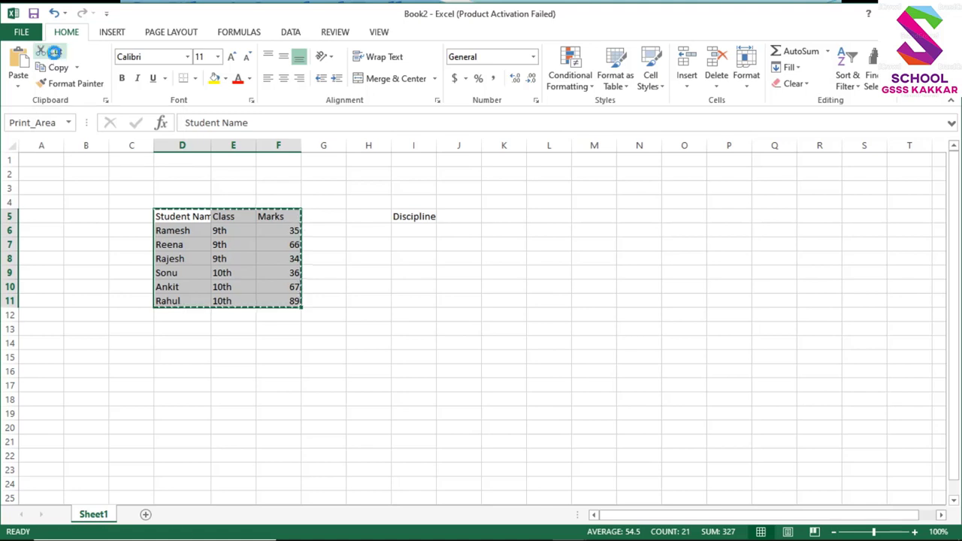
{"action": "left_click", "coordinate": [509, 219]}
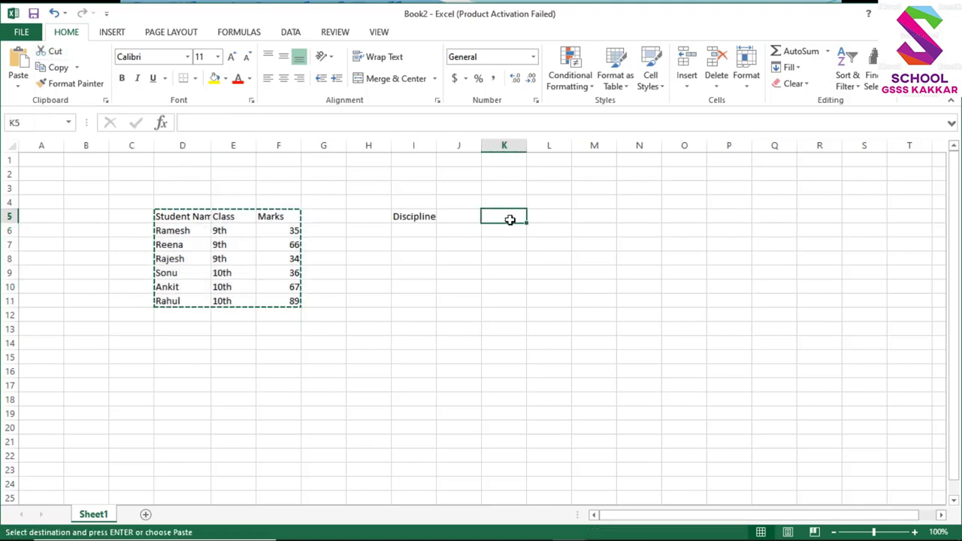
{"action": "left_click", "coordinate": [16, 69]}
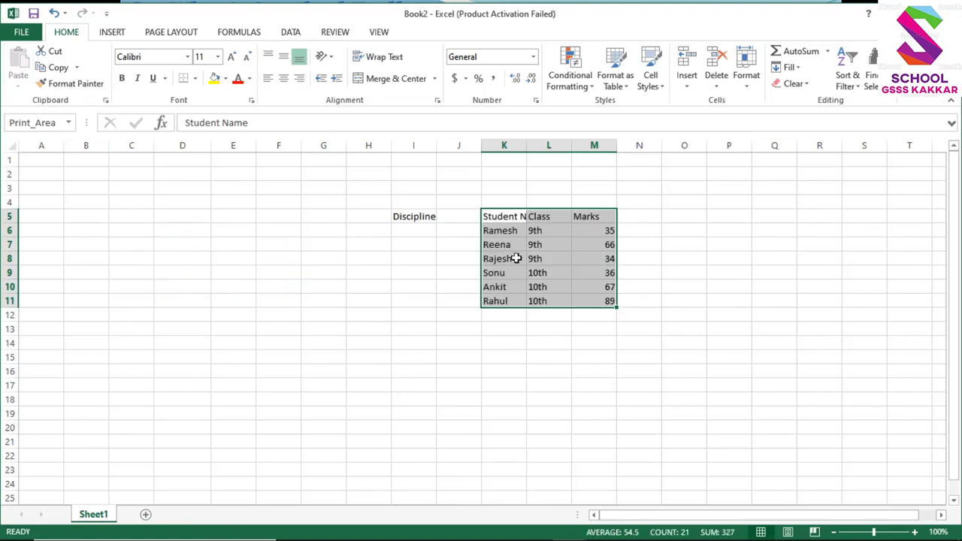
Copy the K5:M11 table back into D5:F11 and select the pasted copy.
{"action": "left_click", "coordinate": [72, 69]}
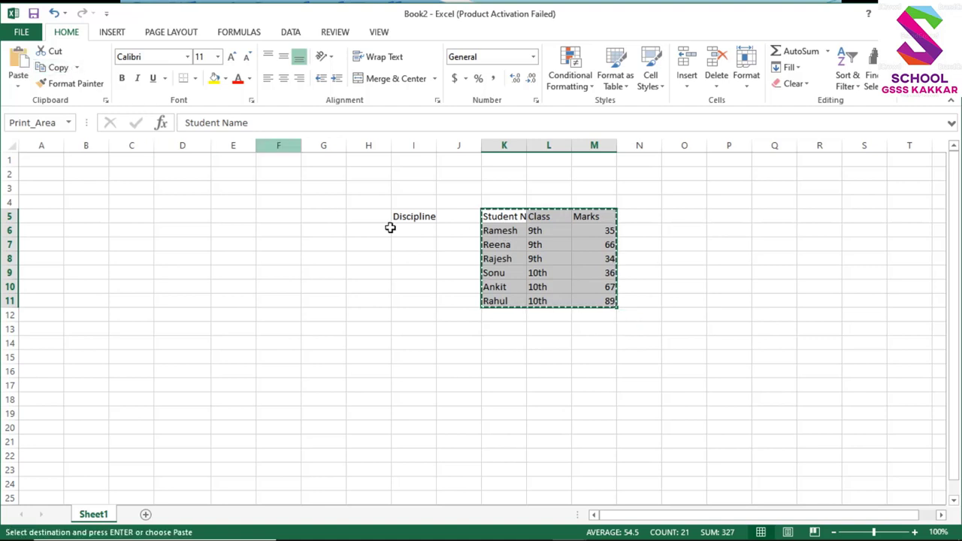
{"action": "left_click", "coordinate": [164, 217]}
{"action": "left_click", "coordinate": [18, 64]}
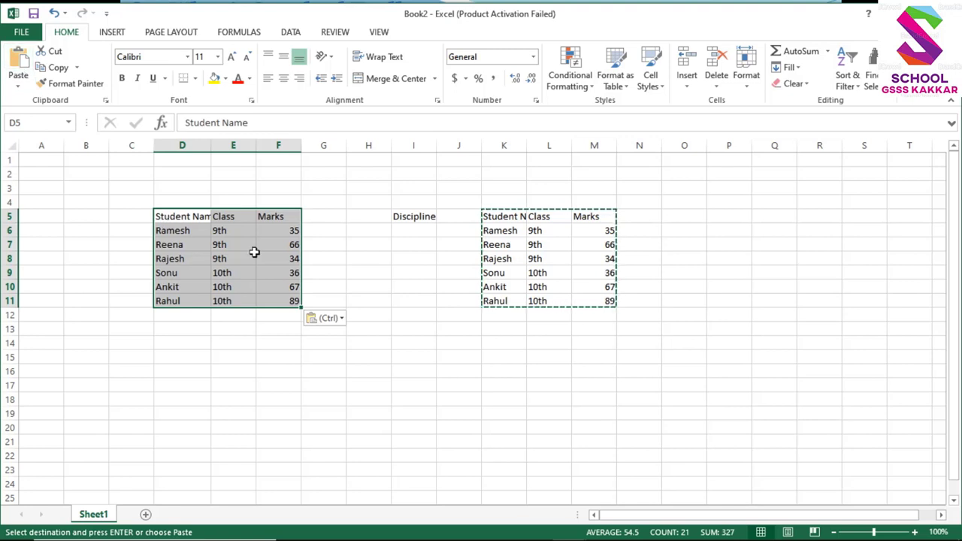
{"action": "left_click", "coordinate": [395, 353]}
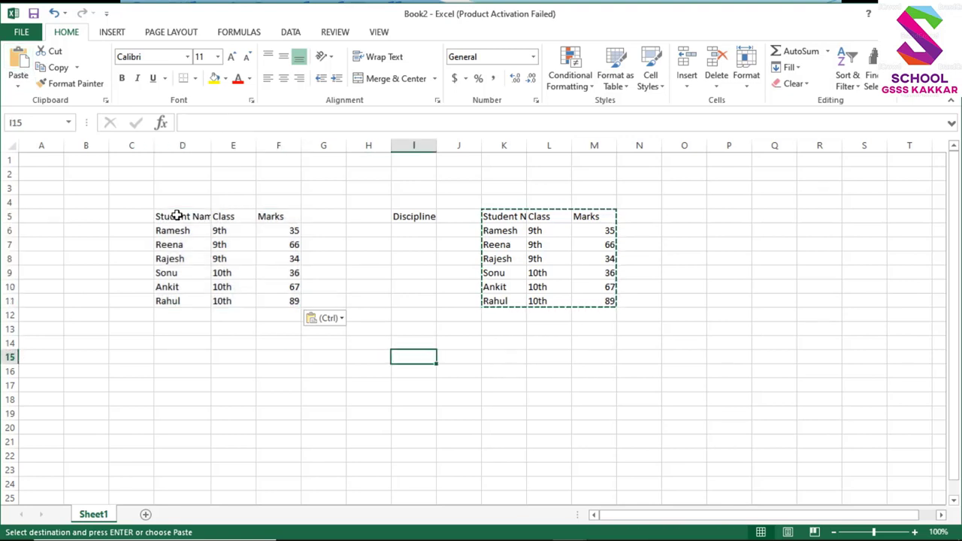
{"action": "left_click_drag", "start_coordinate": [177, 216], "coordinate": [284, 303]}
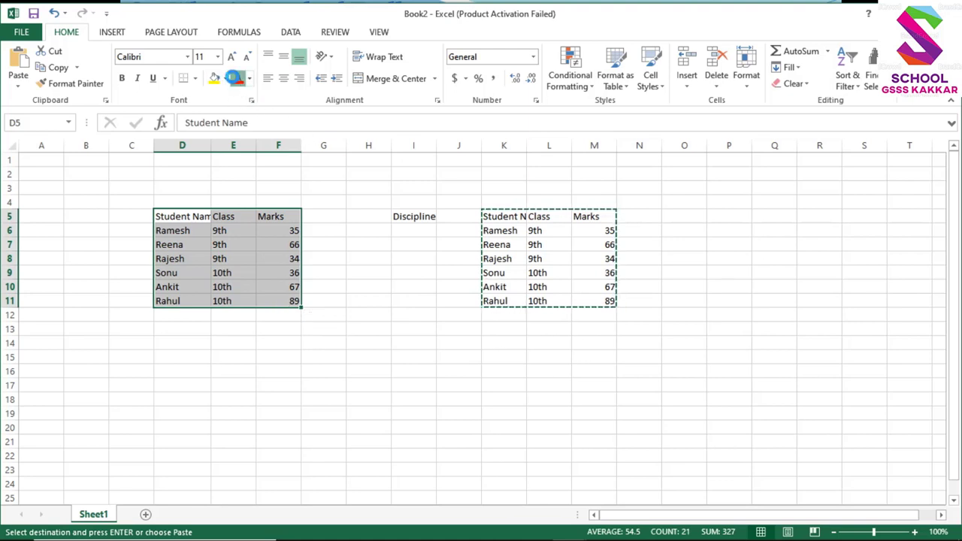
Give D5:F11 red 16 pt text on a yellow fill and widen column D.
{"action": "left_click", "coordinate": [234, 79]}
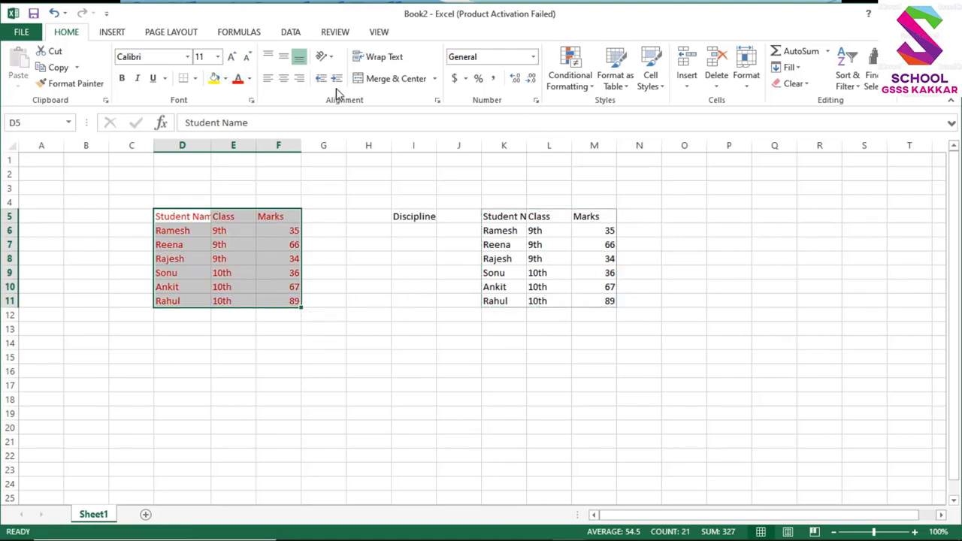
{"action": "left_click", "coordinate": [215, 78]}
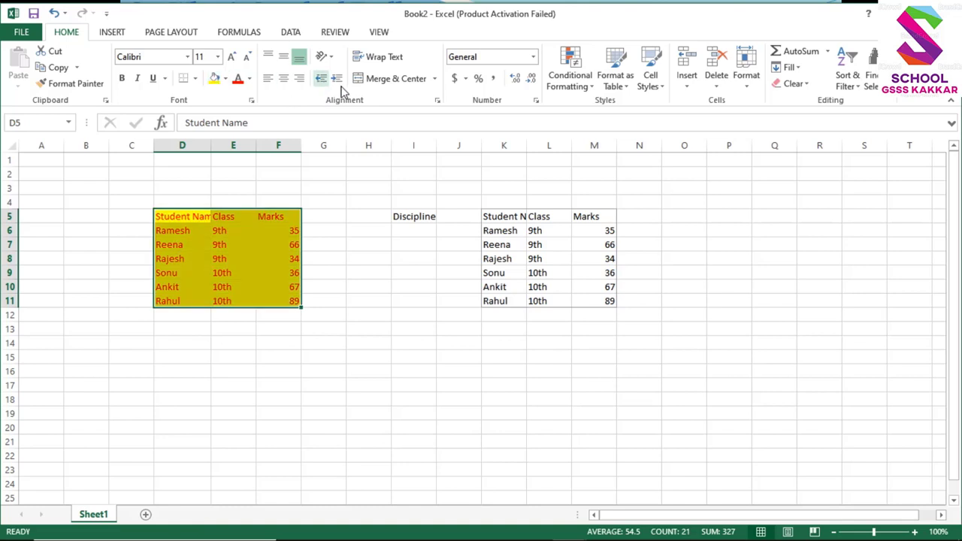
{"action": "left_click", "coordinate": [218, 59]}
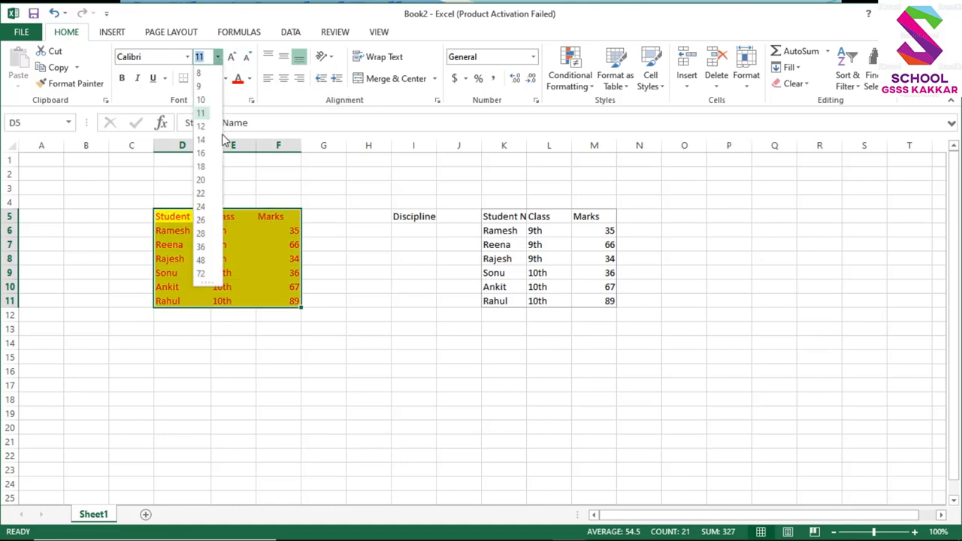
{"action": "left_click", "coordinate": [205, 152]}
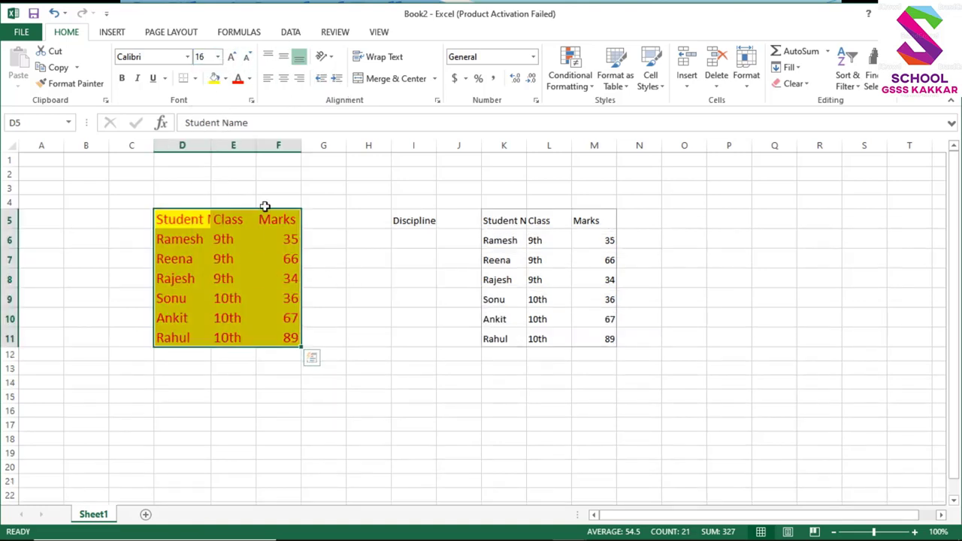
{"action": "left_click_drag", "start_coordinate": [211, 146], "coordinate": [326, 154]}
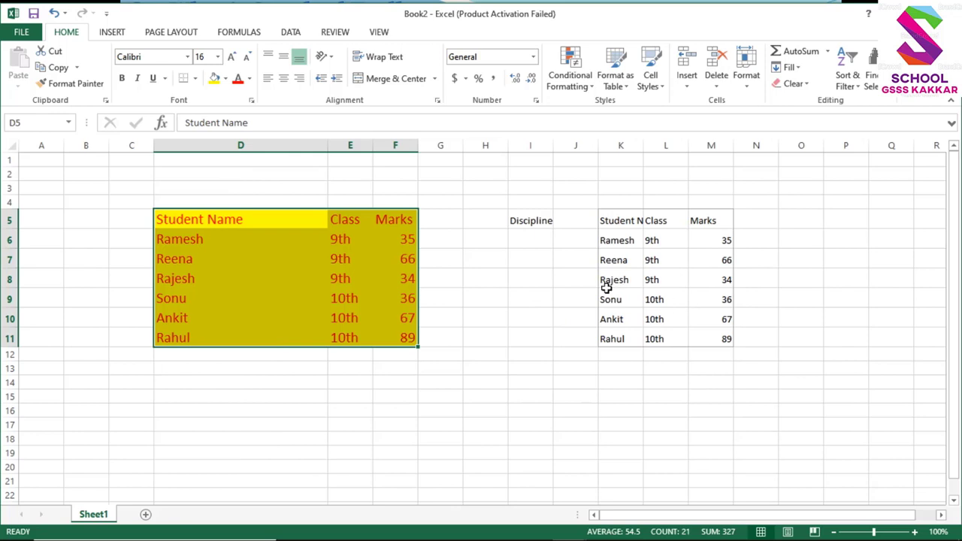
Copy D5:F11's red, yellow, 16 pt formatting onto K5:N14 with Format Painter.
{"action": "left_click", "coordinate": [71, 84]}
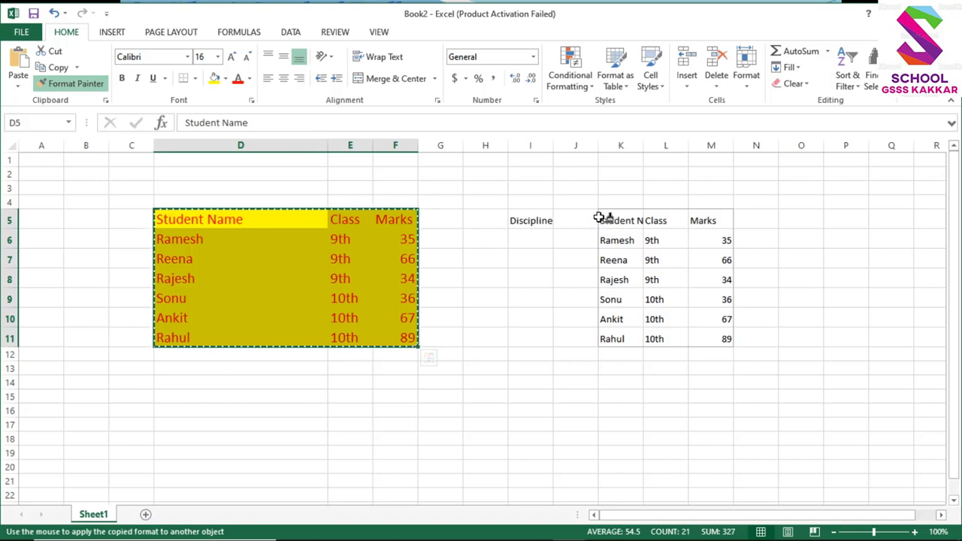
{"action": "left_click_drag", "start_coordinate": [597, 220], "coordinate": [735, 379]}
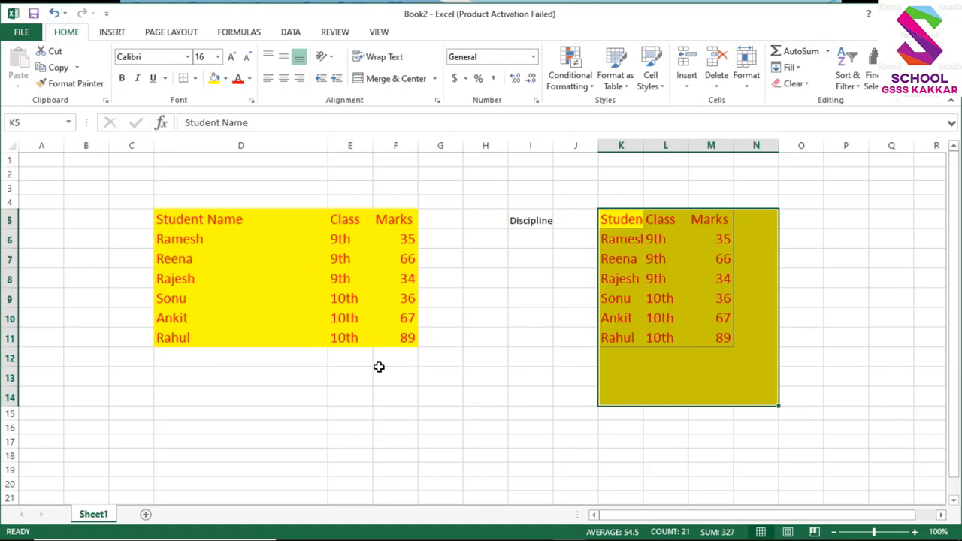
{"action": "key", "text": "ctrl+z"}
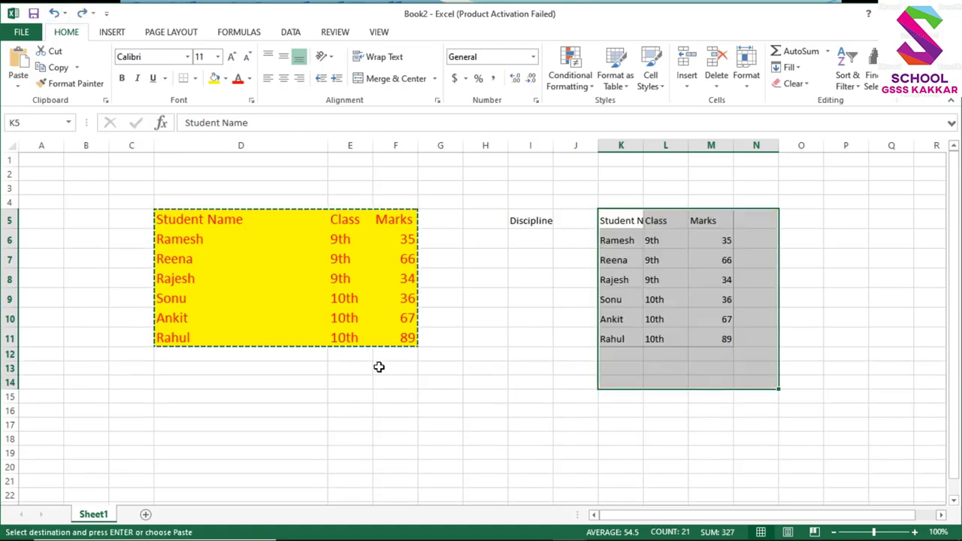
{"action": "key", "text": "Return"}
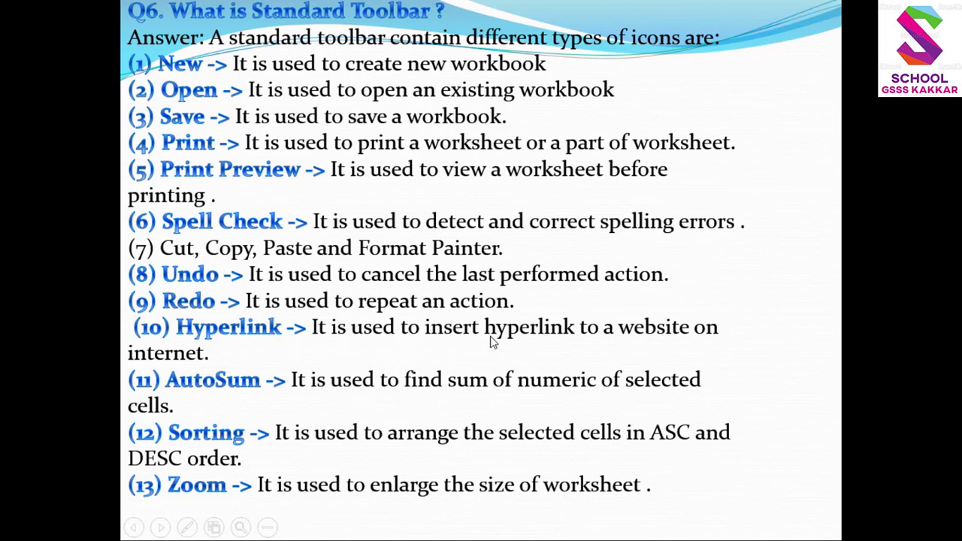
{"action": "key", "text": "alt+Tab"}
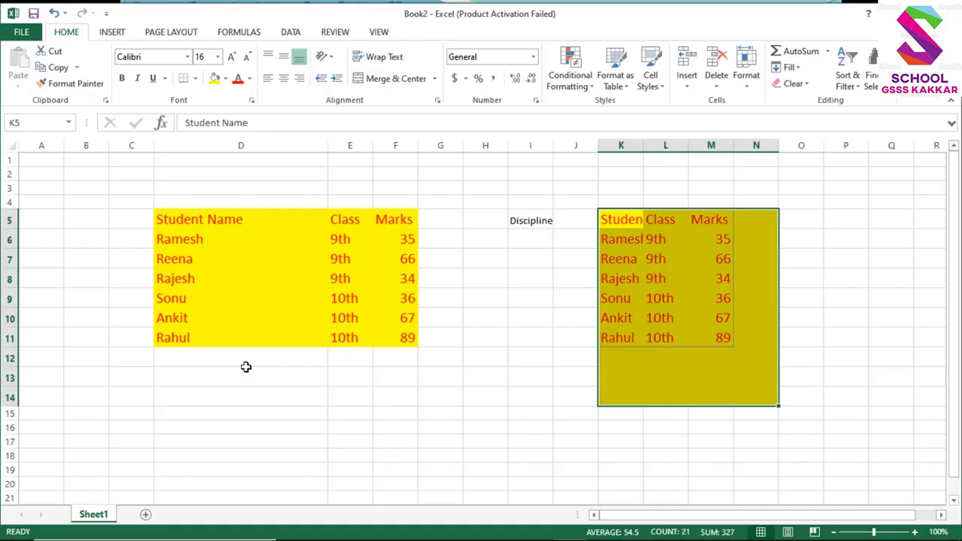
Start a hyperlink in cell D13 and browse Local Disk (F:).
{"action": "left_click", "coordinate": [229, 380]}
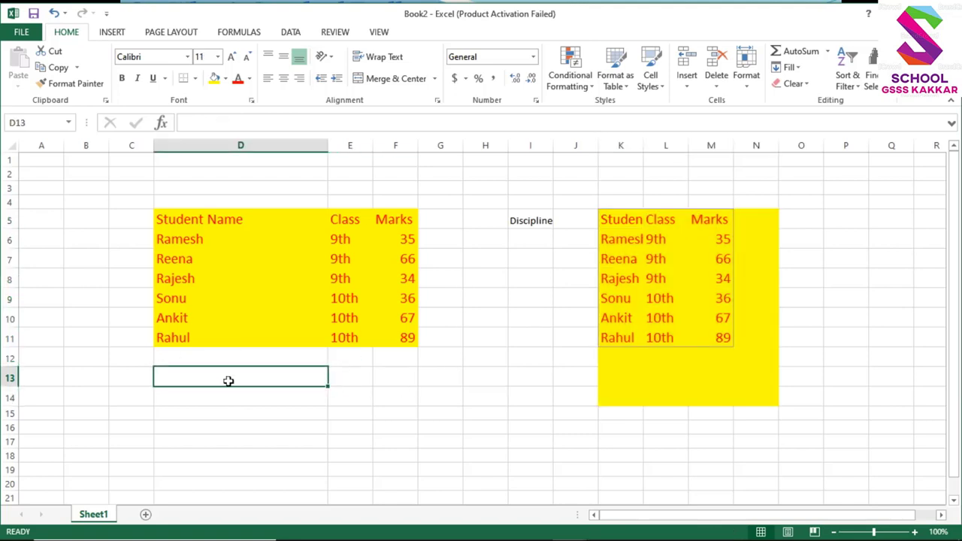
{"action": "right_click", "coordinate": [229, 383]}
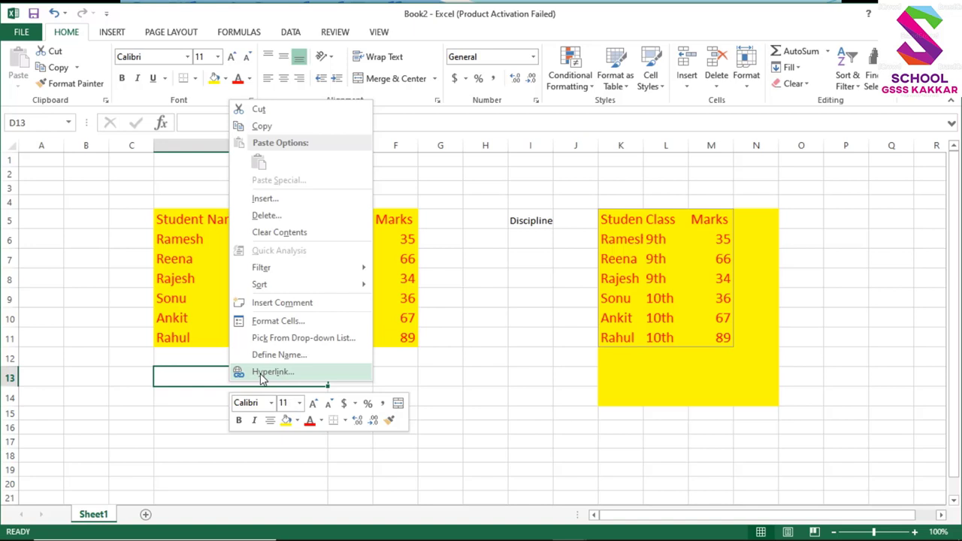
{"action": "left_click", "coordinate": [262, 374]}
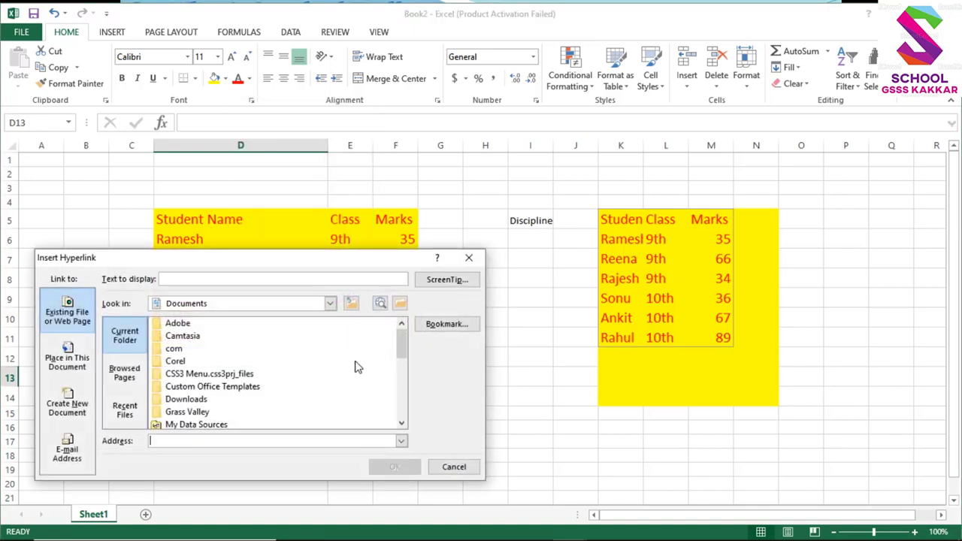
{"action": "left_click_drag", "start_coordinate": [402, 345], "coordinate": [401, 381]}
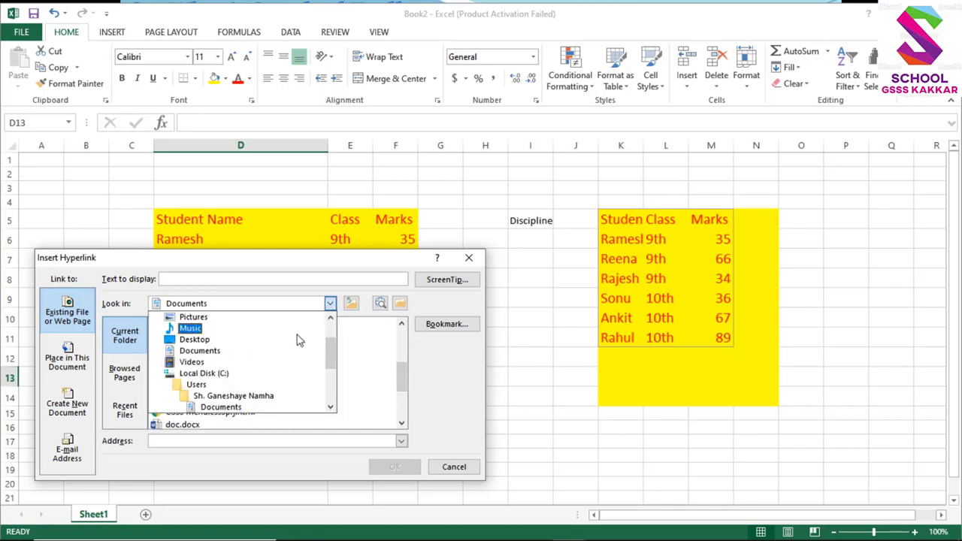
{"action": "scroll", "coordinate": [331, 376], "scroll_direction": "down", "scroll_amount": 1}
{"action": "scroll", "coordinate": [331, 376], "scroll_direction": "down", "scroll_amount": 2}
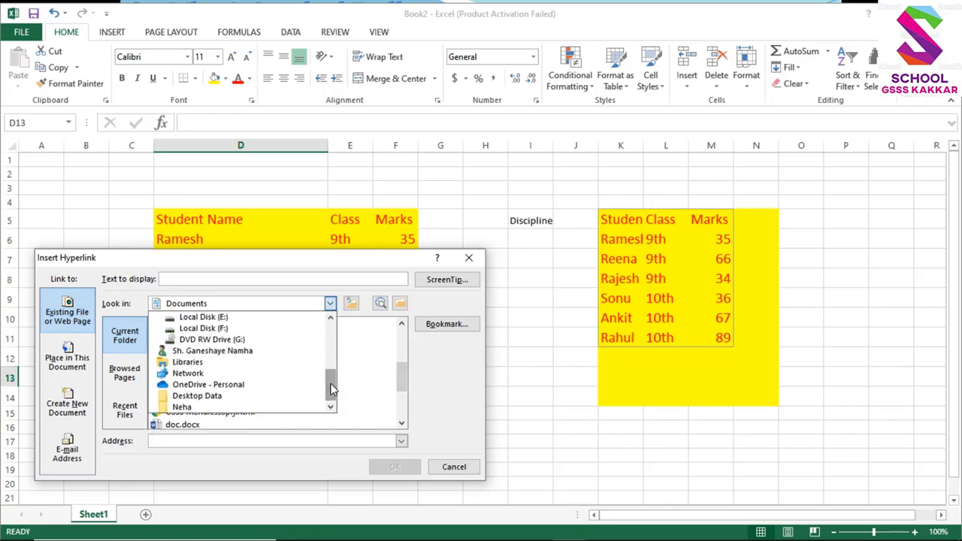
{"action": "left_click", "coordinate": [226, 328]}
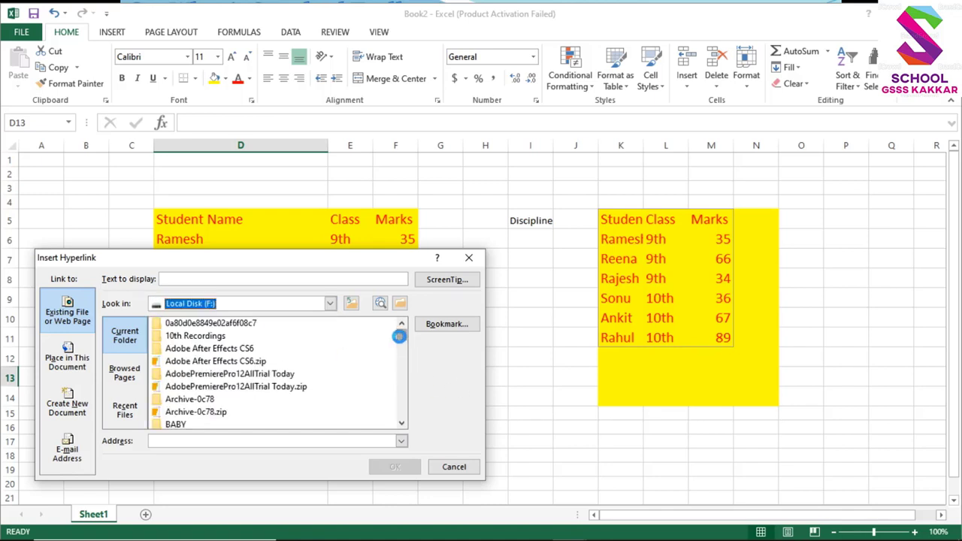
Choose 'Lehanga Jass Manak - HDYaar.Com.wmv' as the link target and confirm.
{"action": "scroll", "coordinate": [400, 340], "scroll_direction": "up", "scroll_amount": 1}
{"action": "left_click_drag", "start_coordinate": [401, 341], "coordinate": [403, 450]}
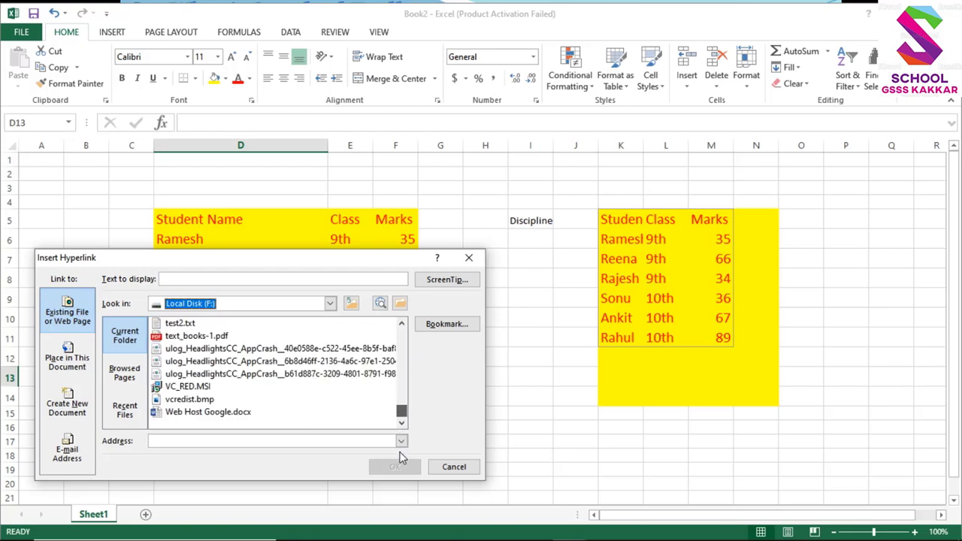
{"action": "left_click", "coordinate": [217, 414]}
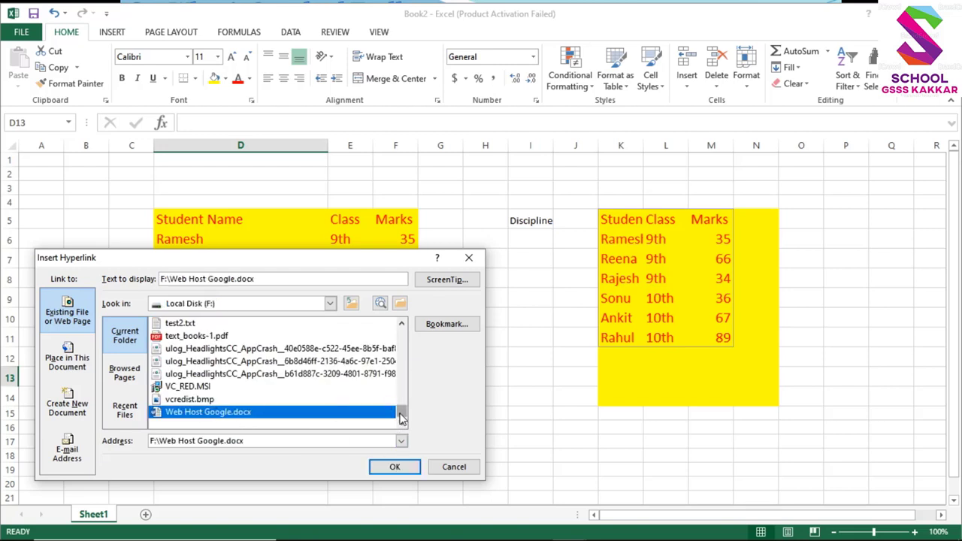
{"action": "left_click_drag", "start_coordinate": [400, 415], "coordinate": [402, 410]}
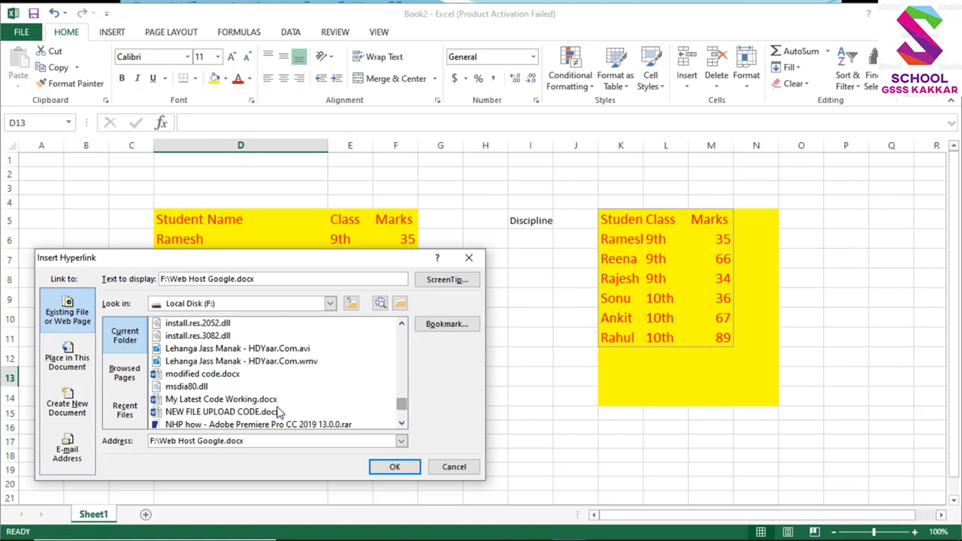
{"action": "left_click", "coordinate": [212, 413]}
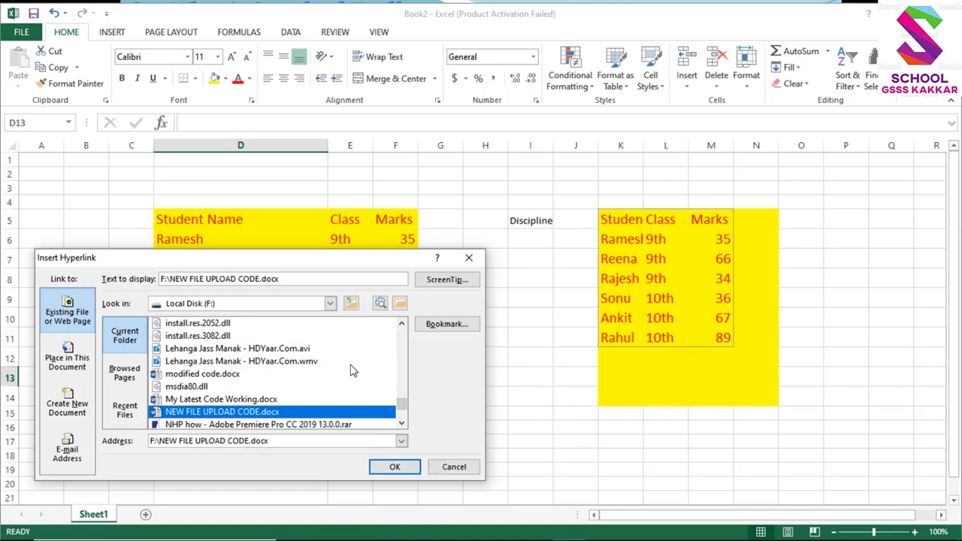
{"action": "left_click", "coordinate": [211, 362]}
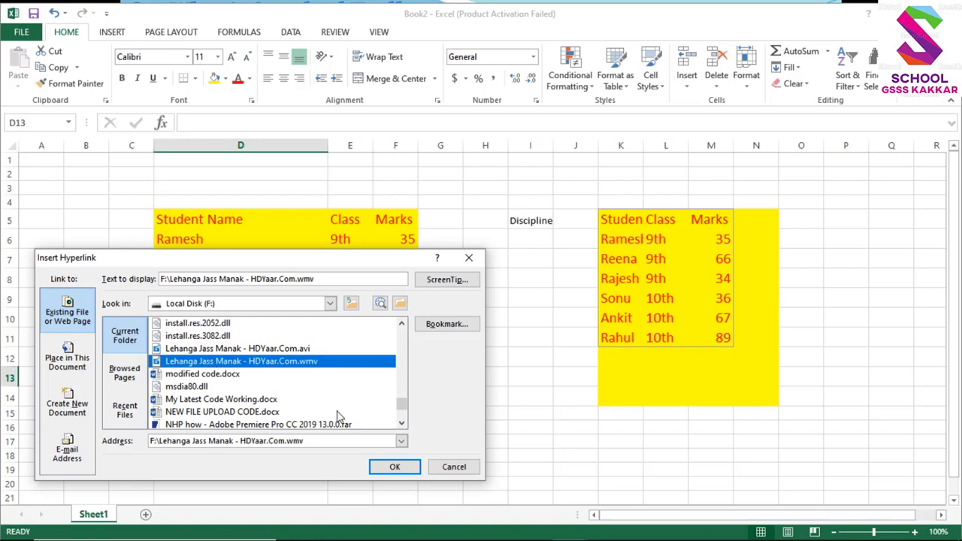
{"action": "left_click", "coordinate": [394, 467]}
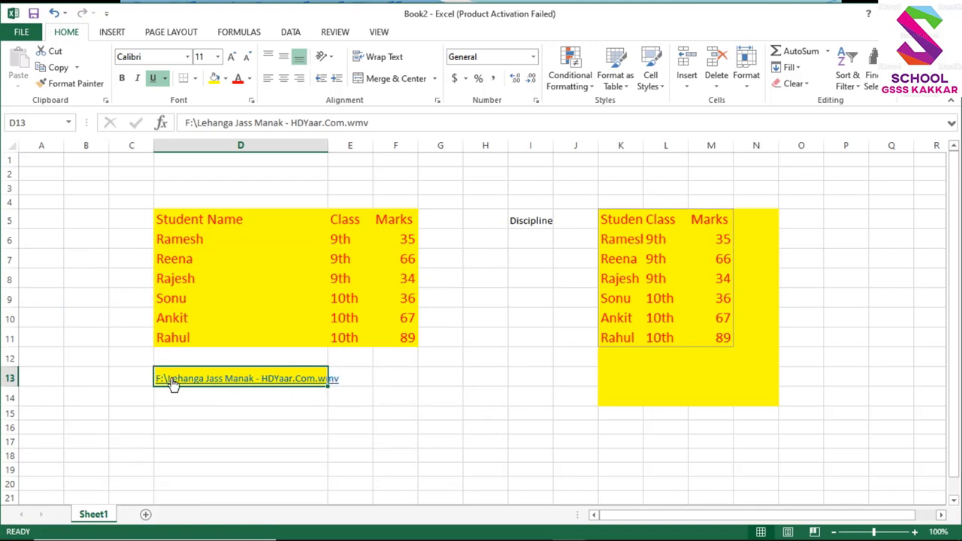
Follow D13's link, play the video in VLC media player, then close VLC.
{"action": "left_click", "coordinate": [173, 384]}
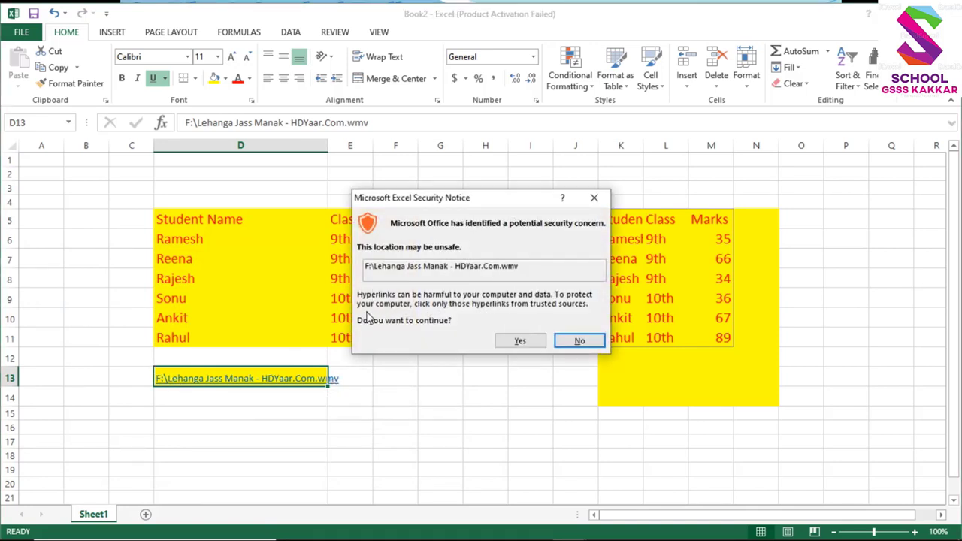
{"action": "left_click", "coordinate": [518, 342]}
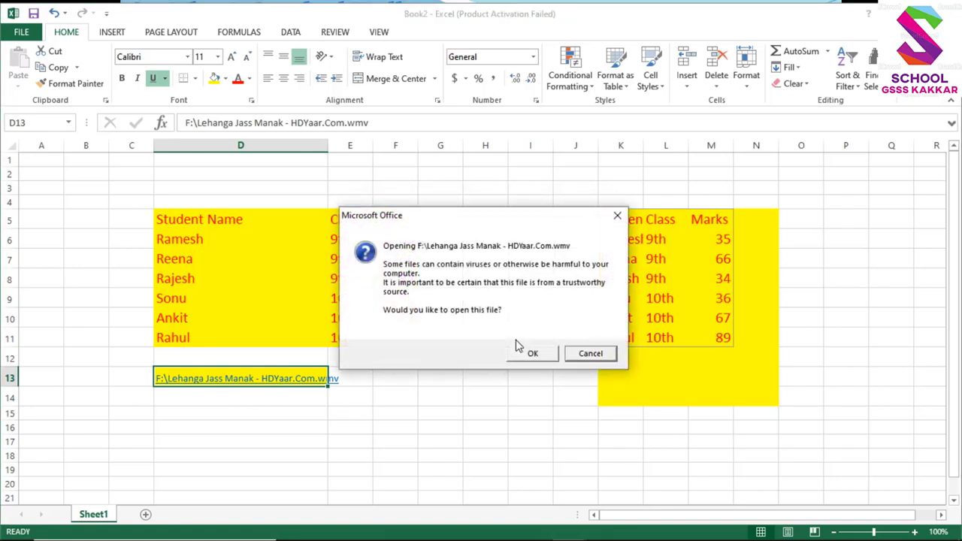
{"action": "left_click", "coordinate": [533, 354]}
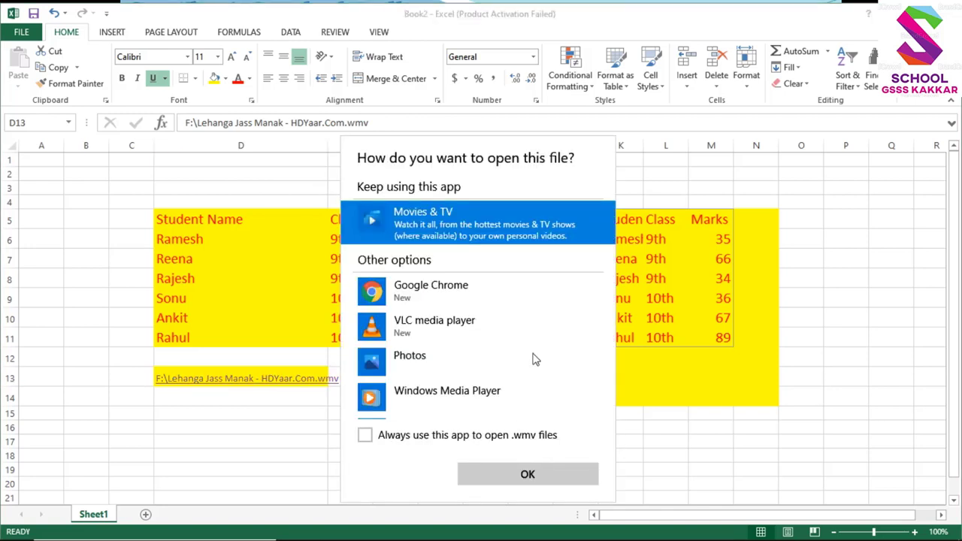
{"action": "left_click", "coordinate": [427, 339]}
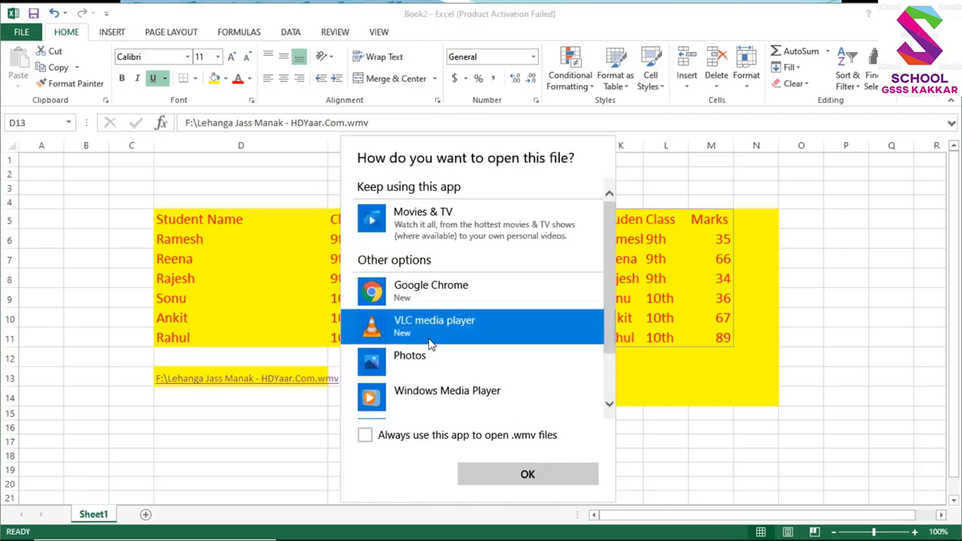
{"action": "left_click", "coordinate": [519, 475]}
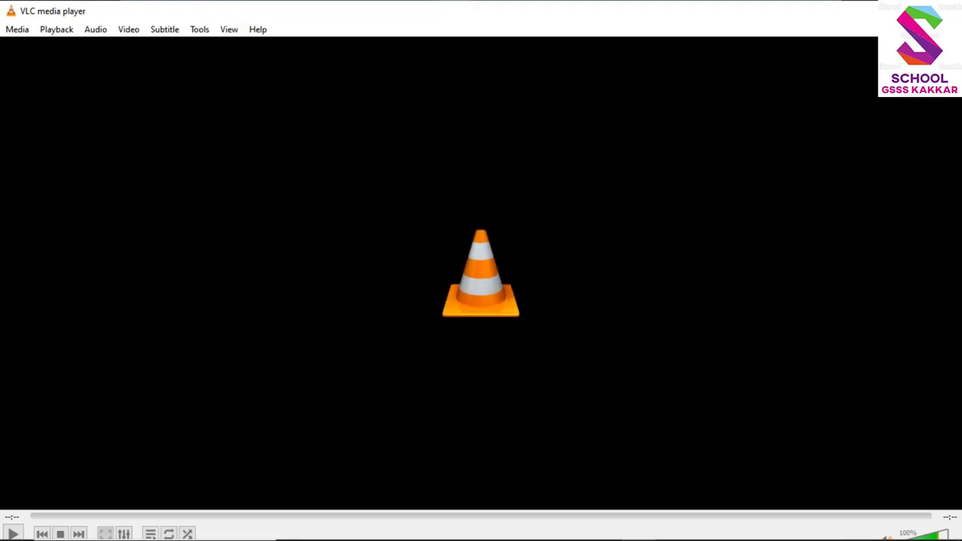
{"action": "left_click", "coordinate": [945, 11]}
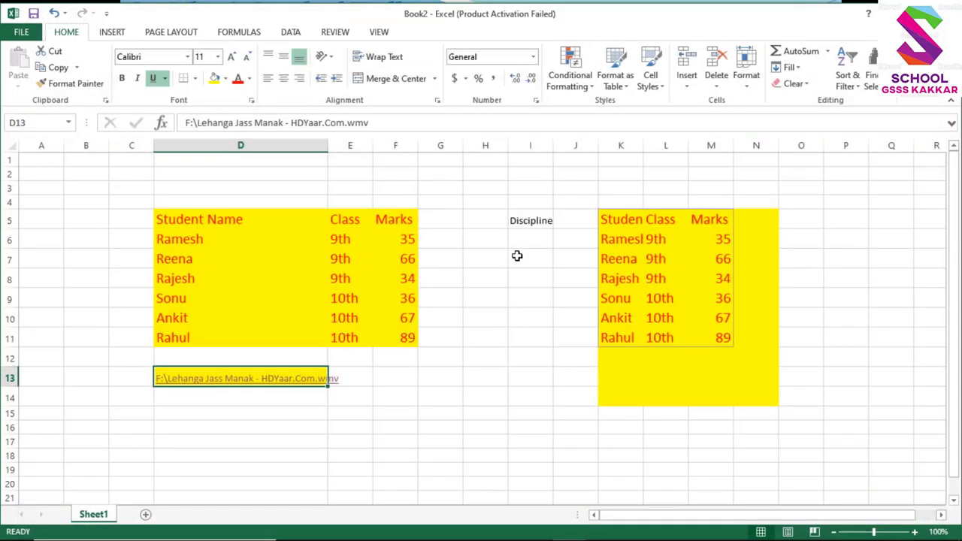
{"action": "left_click", "coordinate": [224, 399]}
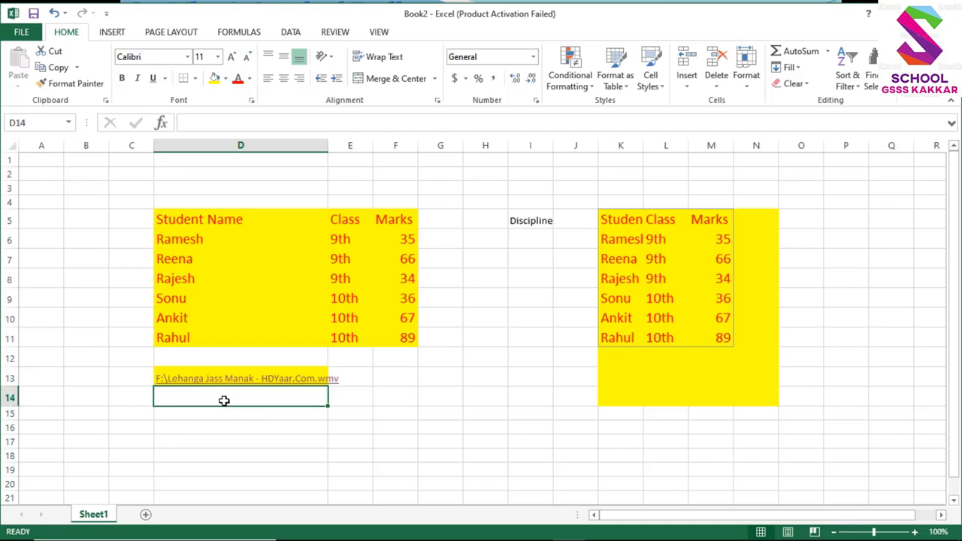
{"action": "left_click", "coordinate": [212, 416]}
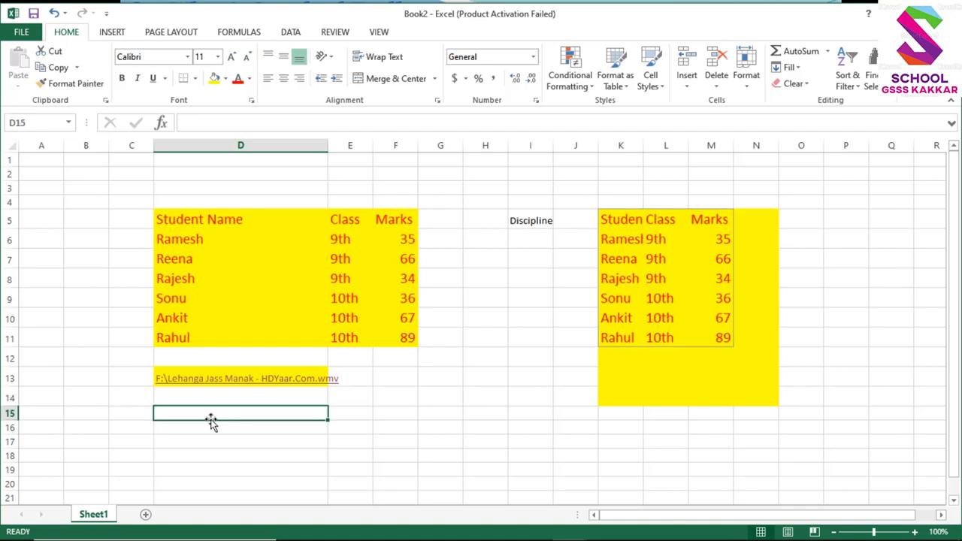
{"action": "type", "text": "https"}
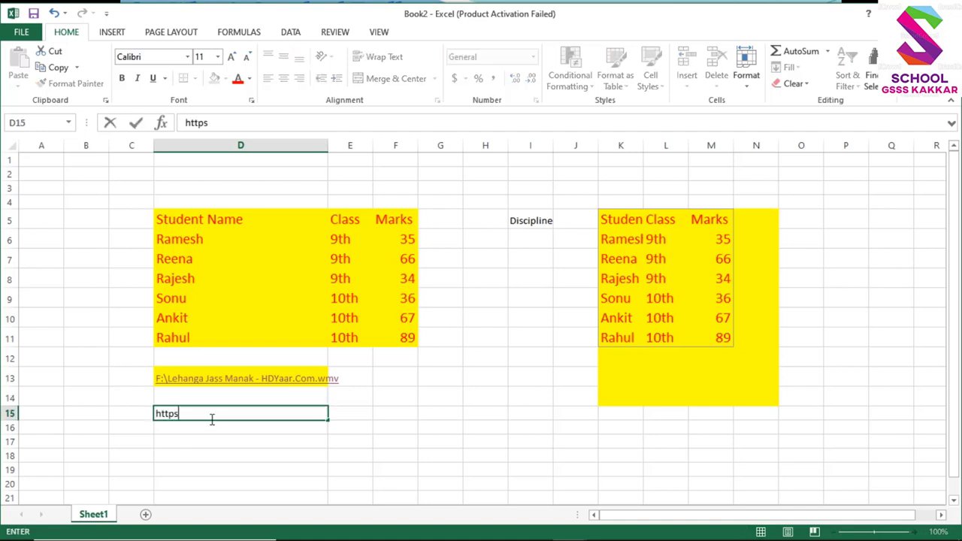
{"action": "type", "text": "://www."}
{"action": "type", "text": "google.com"}
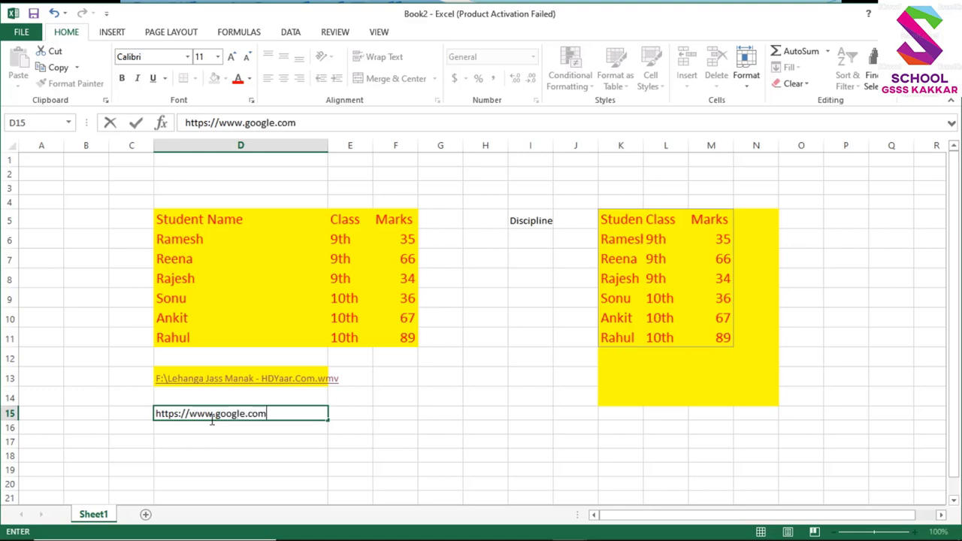
{"action": "key", "text": "Return"}
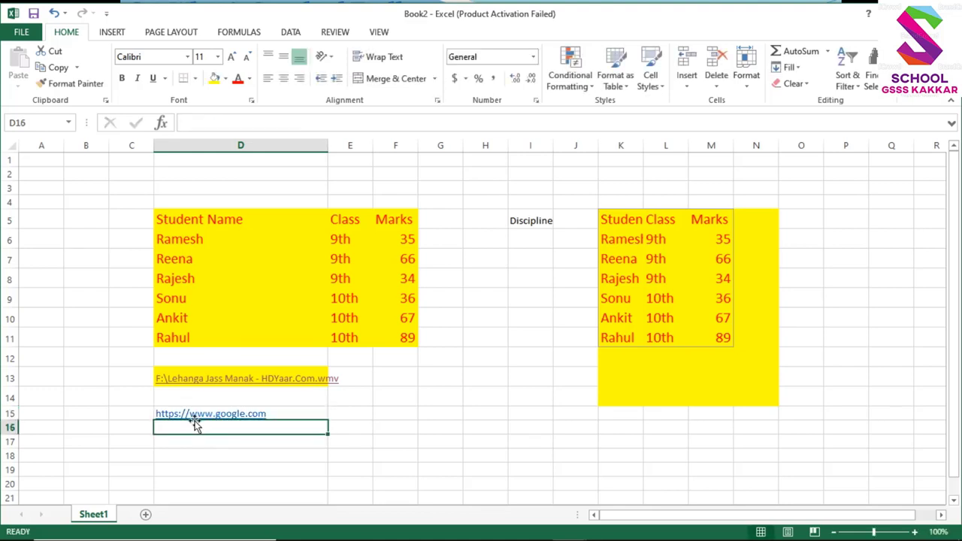
Test the google.com link, dismiss the cannot-open error, and return to the worksheet.
{"action": "left_click", "coordinate": [189, 417]}
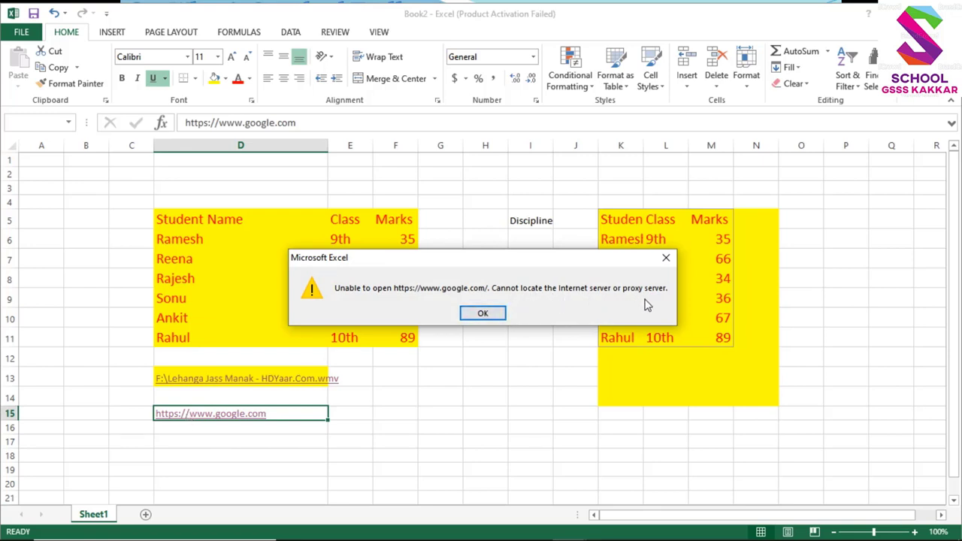
{"action": "left_click", "coordinate": [483, 313]}
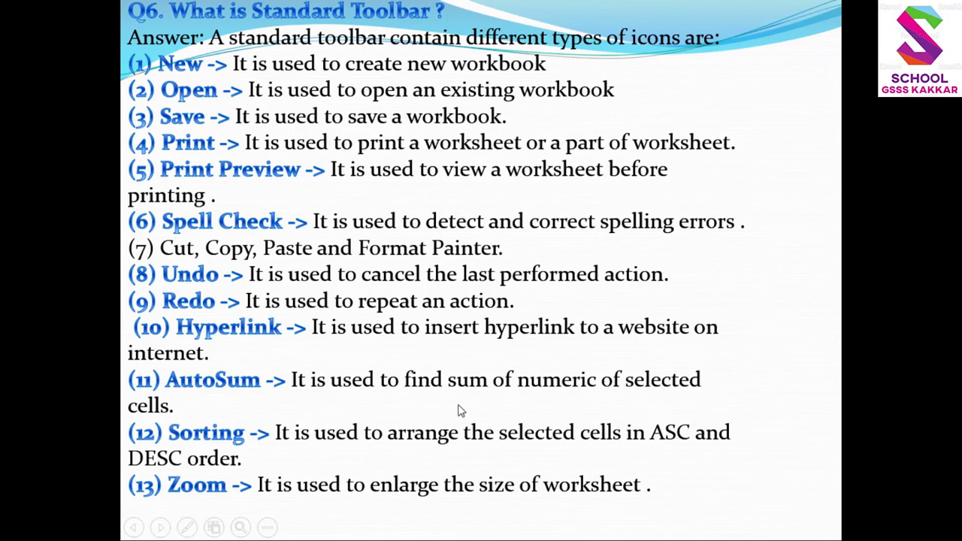
{"action": "key", "text": "alt+Tab"}
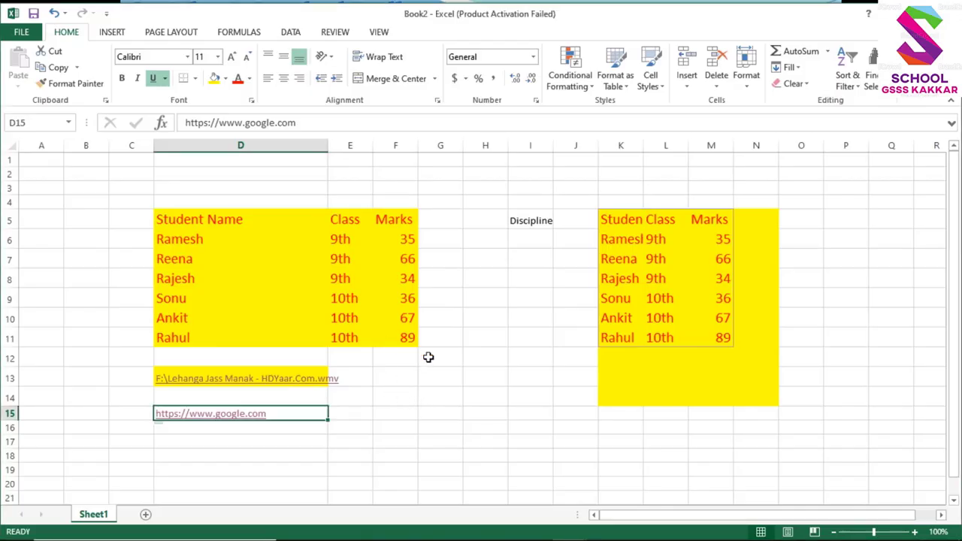
{"action": "left_click", "coordinate": [427, 356]}
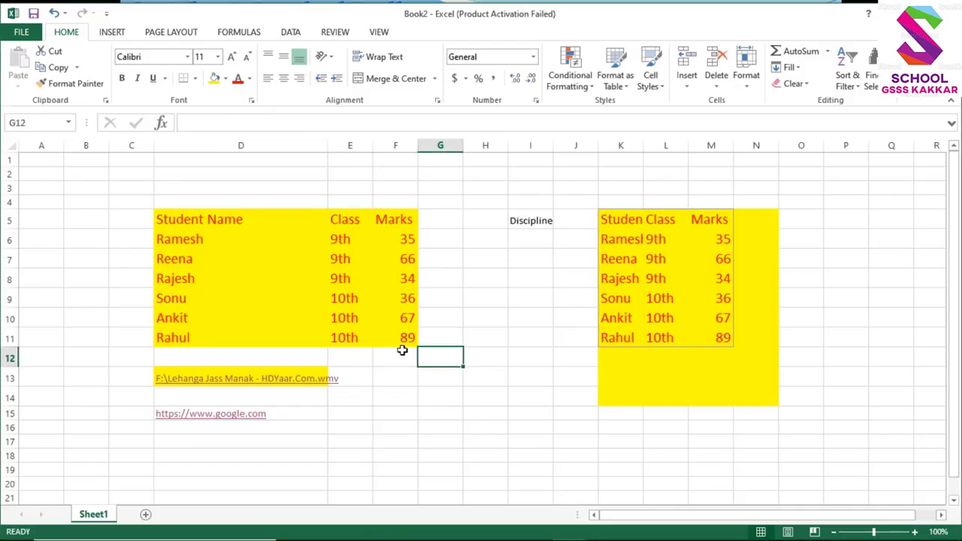
Label E12 'Total=' and AutoSum F6:F12 so F12 shows 327.
{"action": "left_click", "coordinate": [401, 352]}
{"action": "left_click", "coordinate": [335, 358]}
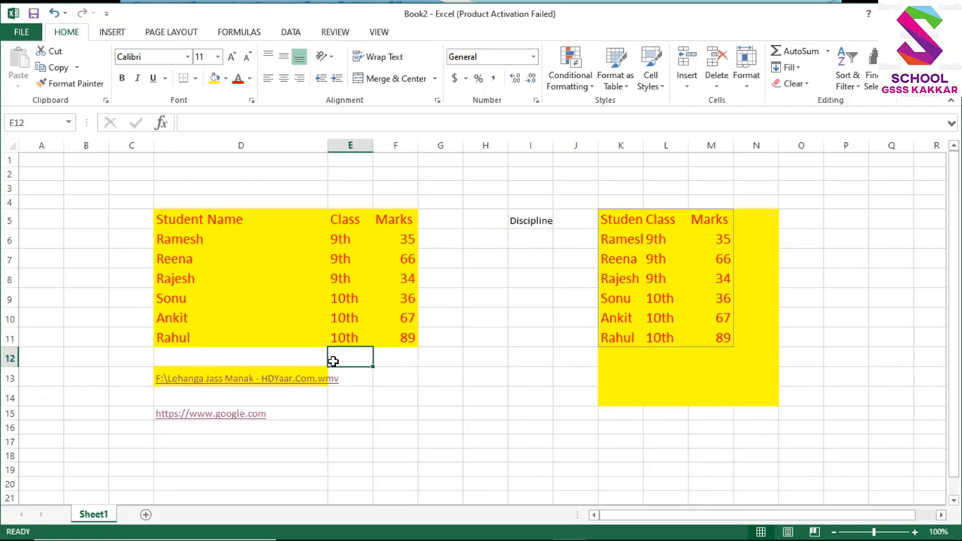
{"action": "type", "text": "Total="}
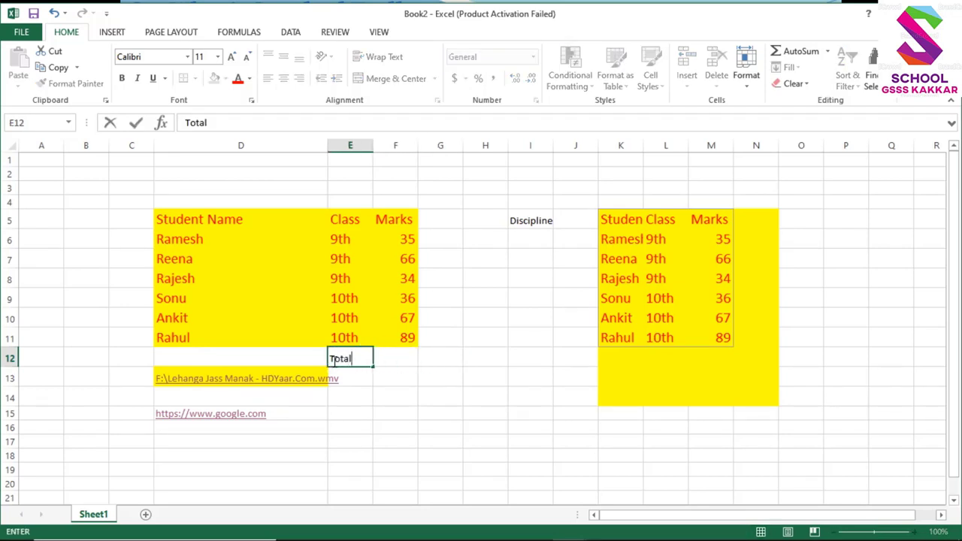
{"action": "left_click", "coordinate": [410, 361]}
{"action": "left_click_drag", "start_coordinate": [401, 242], "coordinate": [408, 358]}
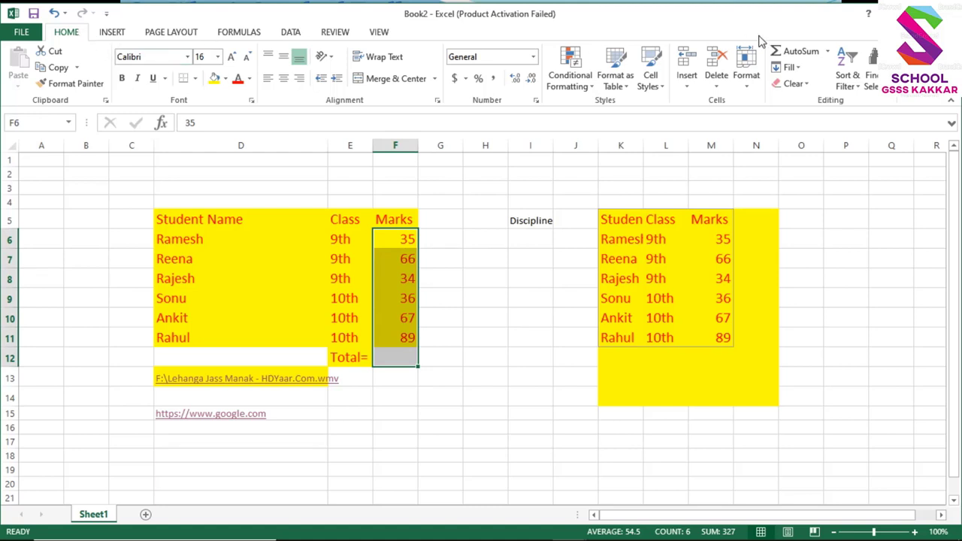
{"action": "left_click", "coordinate": [801, 52]}
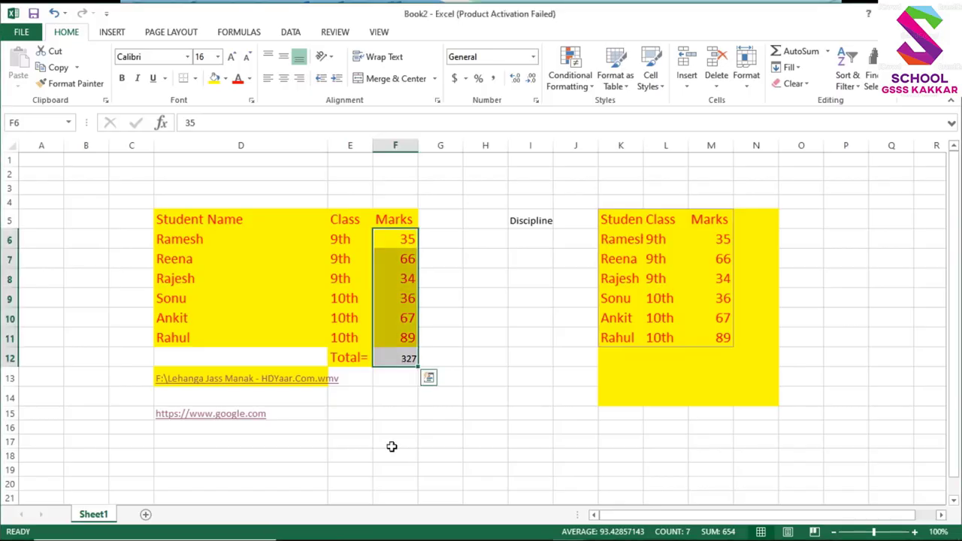
Sort only the marks in F6:F11 smallest to largest, giving 34, 35, 36, 66, 67, 89.
{"action": "left_click", "coordinate": [510, 440]}
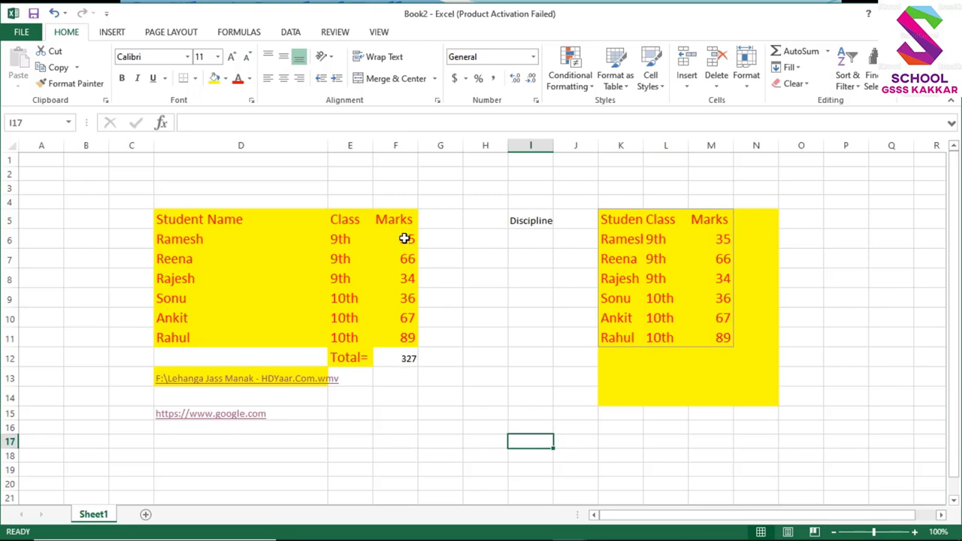
{"action": "left_click", "coordinate": [404, 242]}
{"action": "left_click_drag", "start_coordinate": [404, 242], "coordinate": [407, 339]}
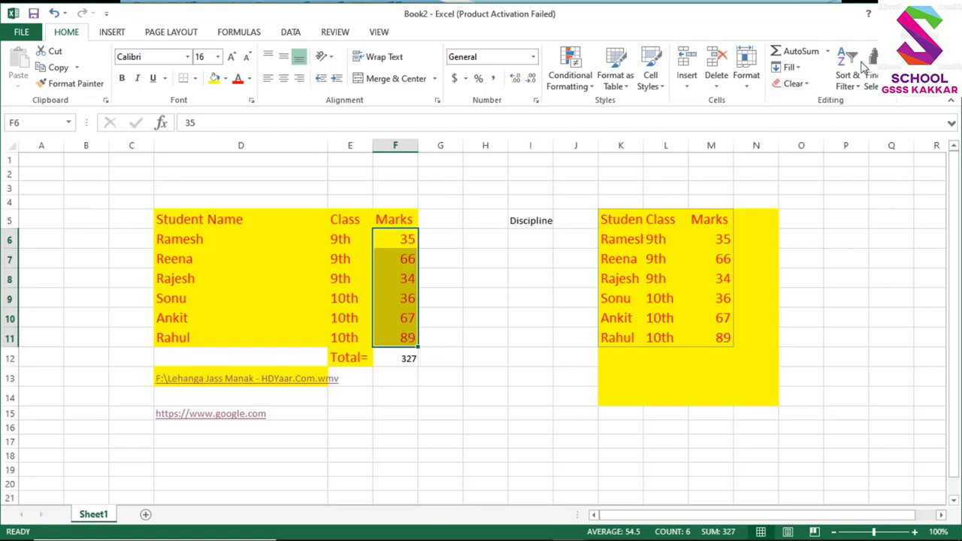
{"action": "left_click", "coordinate": [855, 89]}
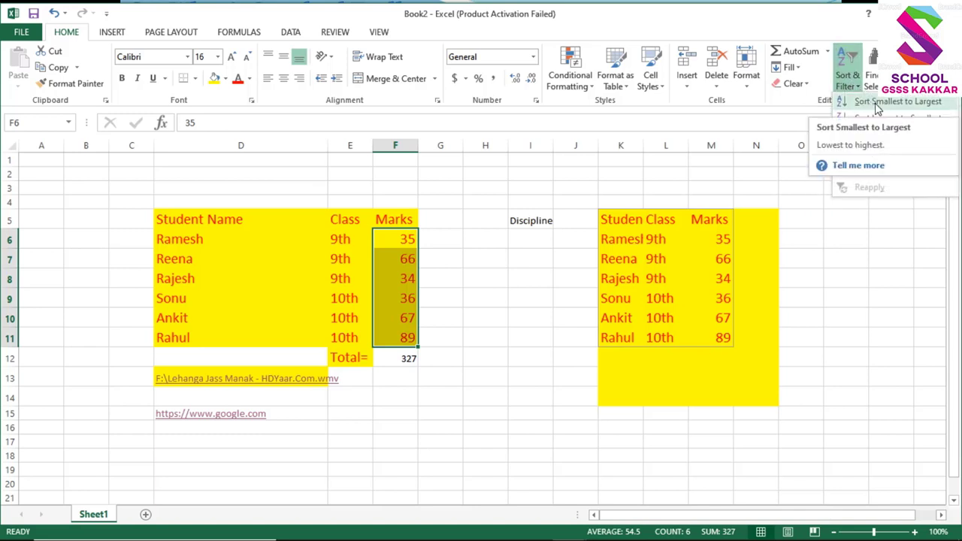
{"action": "left_click", "coordinate": [875, 105]}
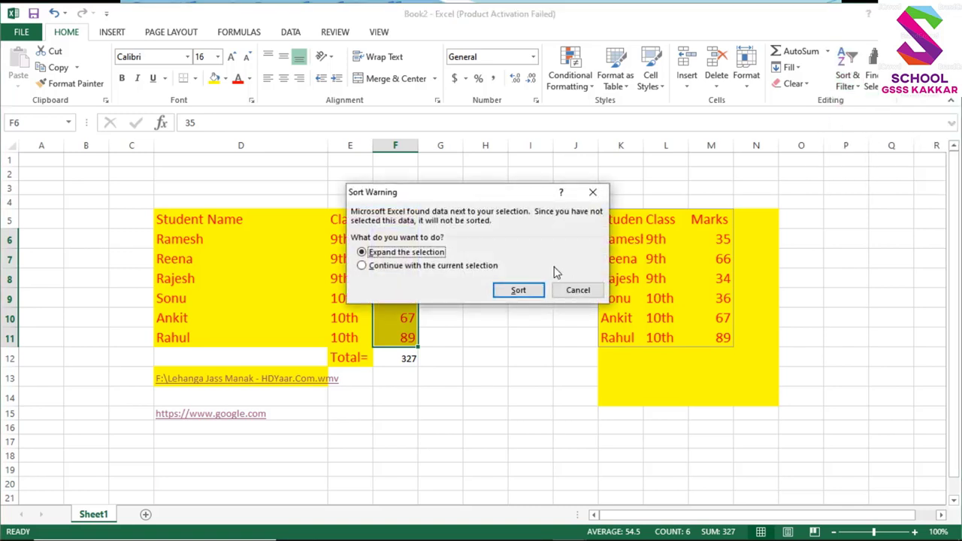
{"action": "left_click", "coordinate": [465, 267]}
{"action": "left_click", "coordinate": [504, 292]}
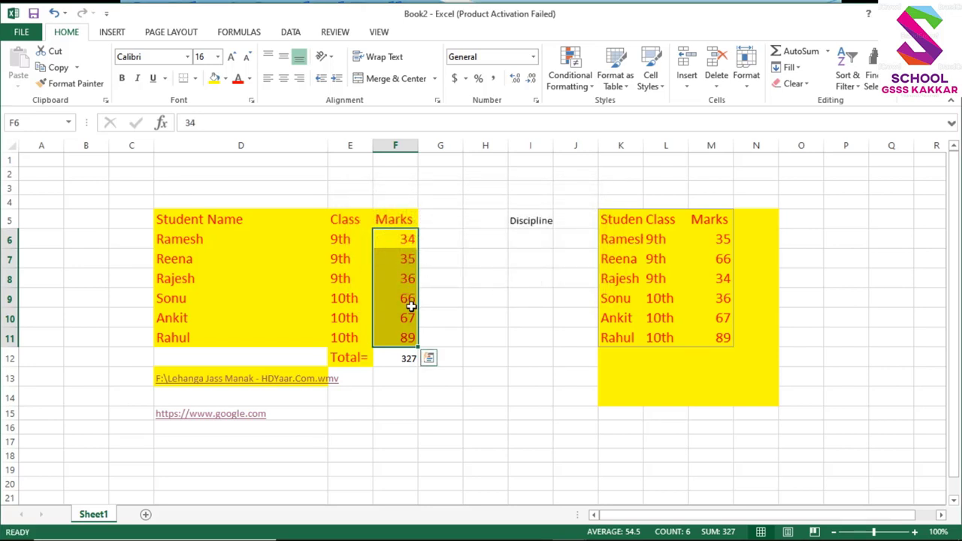
Re-sort only the marks in F6:F11 largest to smallest, giving 89, 67, 66, 36, 35, 34.
{"action": "left_click", "coordinate": [845, 87]}
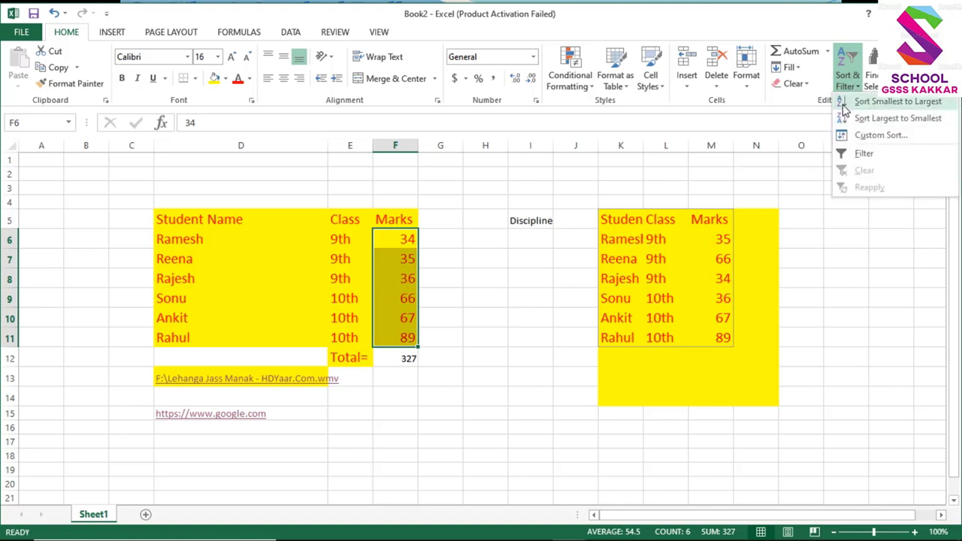
{"action": "left_click", "coordinate": [860, 119]}
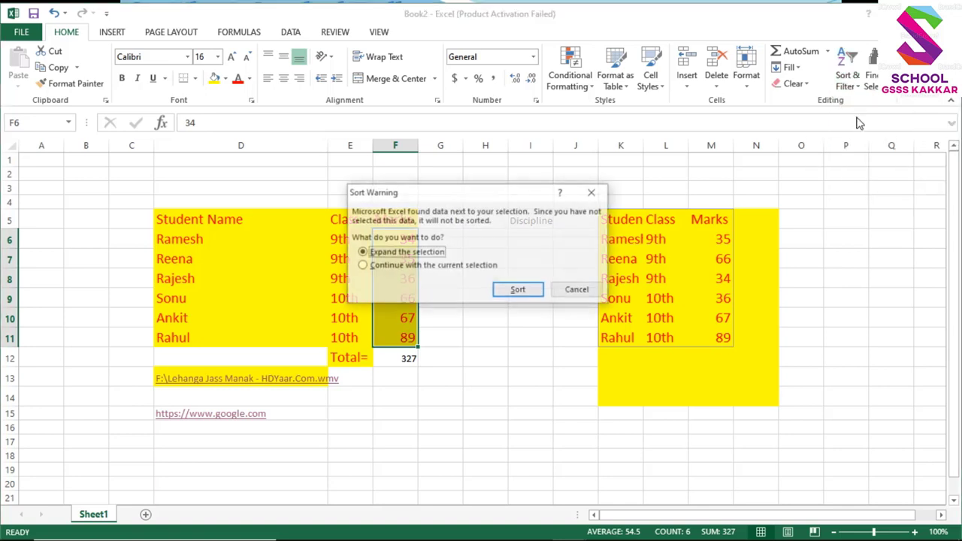
{"action": "left_click", "coordinate": [436, 267]}
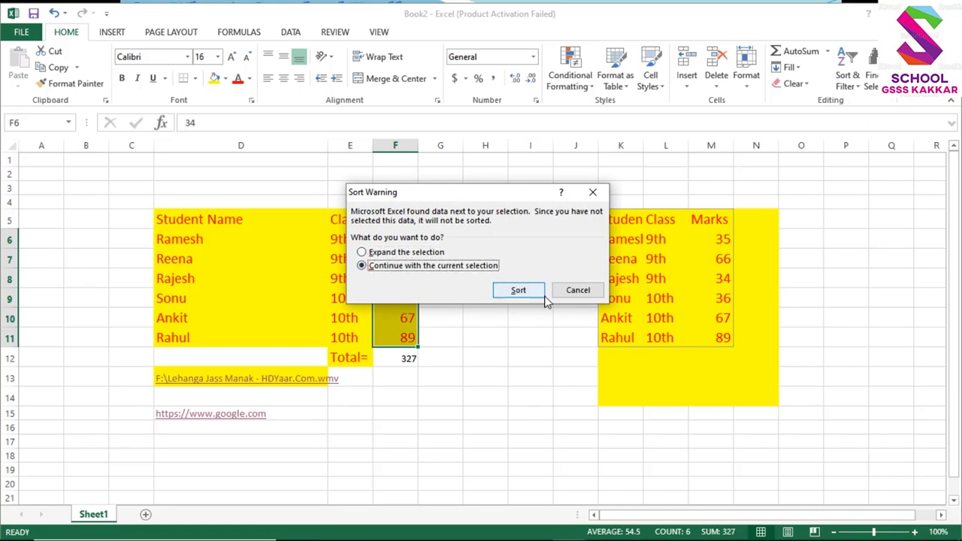
{"action": "left_click", "coordinate": [531, 293]}
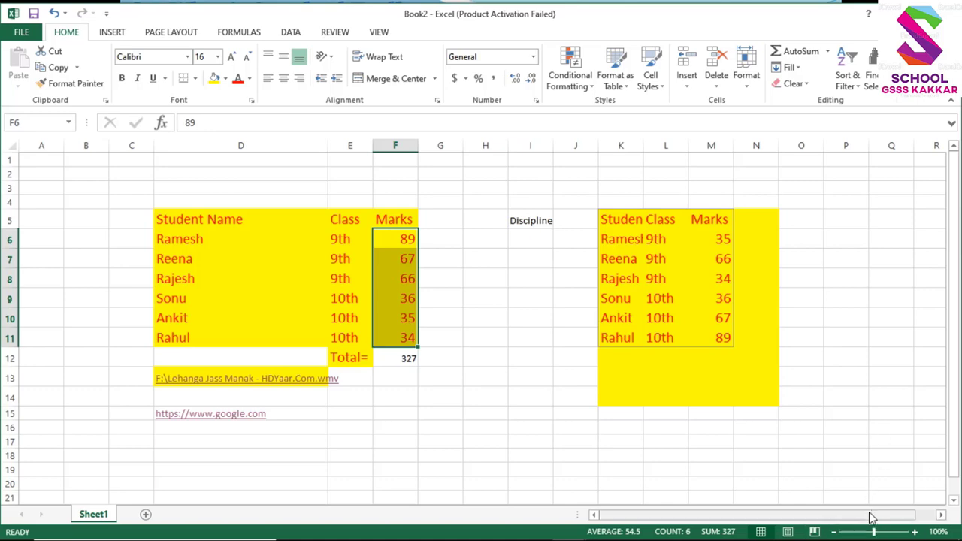
Zoom the worksheet to about 142% with the status-bar zoom slider.
{"action": "mouse_move", "coordinate": [873, 532]}
{"action": "left_mouse_down"}
{"action": "mouse_move", "coordinate": [908, 532]}
{"action": "mouse_move", "coordinate": [840, 532]}
{"action": "mouse_move", "coordinate": [874, 531]}
{"action": "left_mouse_up"}
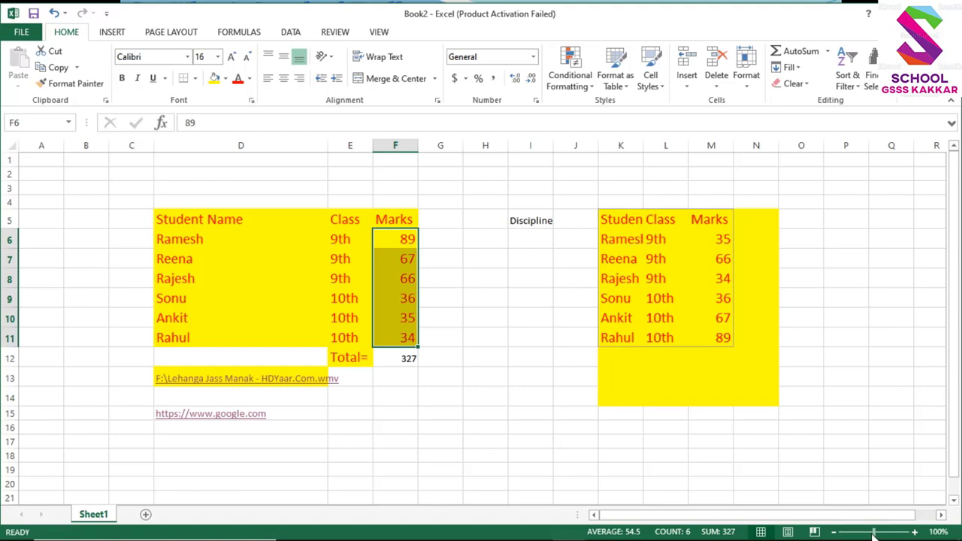
{"action": "mouse_move", "coordinate": [873, 534]}
{"action": "left_mouse_down"}
{"action": "mouse_move", "coordinate": [859, 532]}
{"action": "mouse_move", "coordinate": [877, 532]}
{"action": "left_mouse_up"}
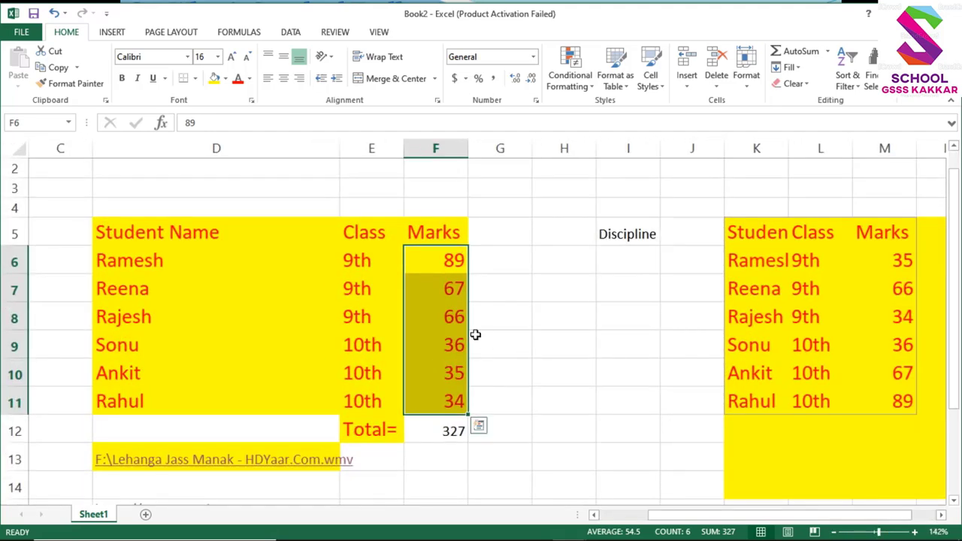